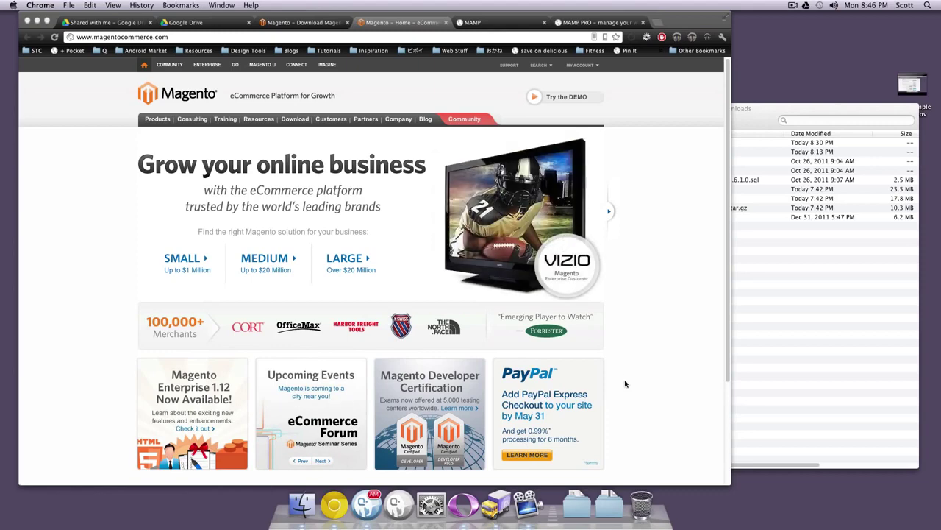
Bring up the phpMyAdmin import page for the level_mag database in the browser.
click(739, 116)
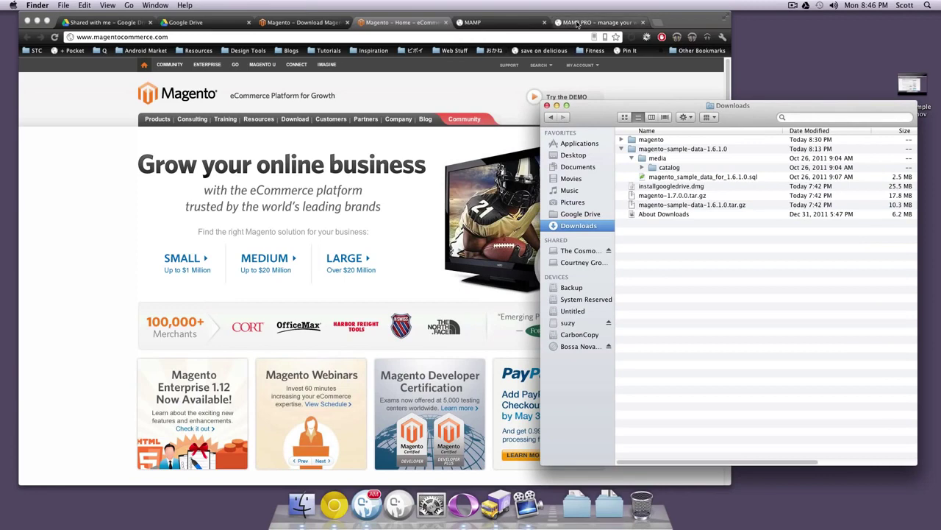
click(576, 24)
click(513, 24)
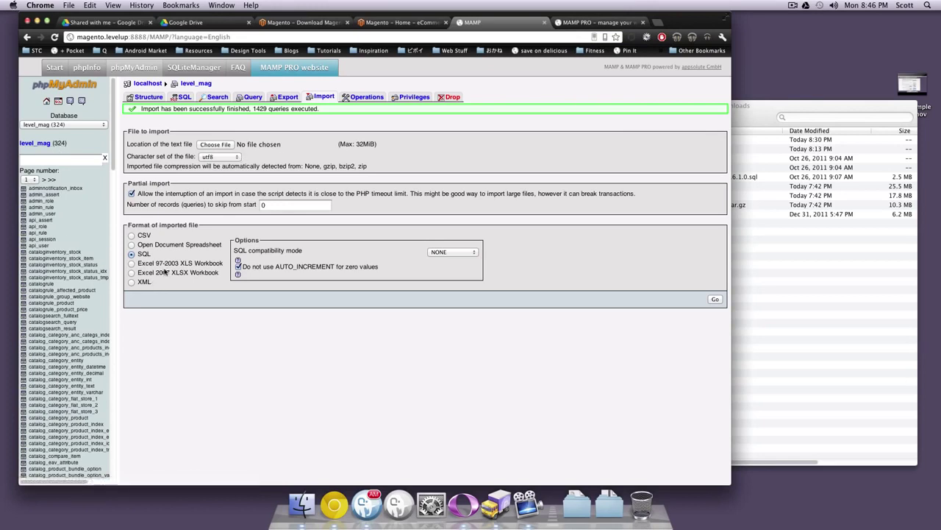
Check the version number and date of the Full Release on the Magento Community Edition download page.
click(311, 24)
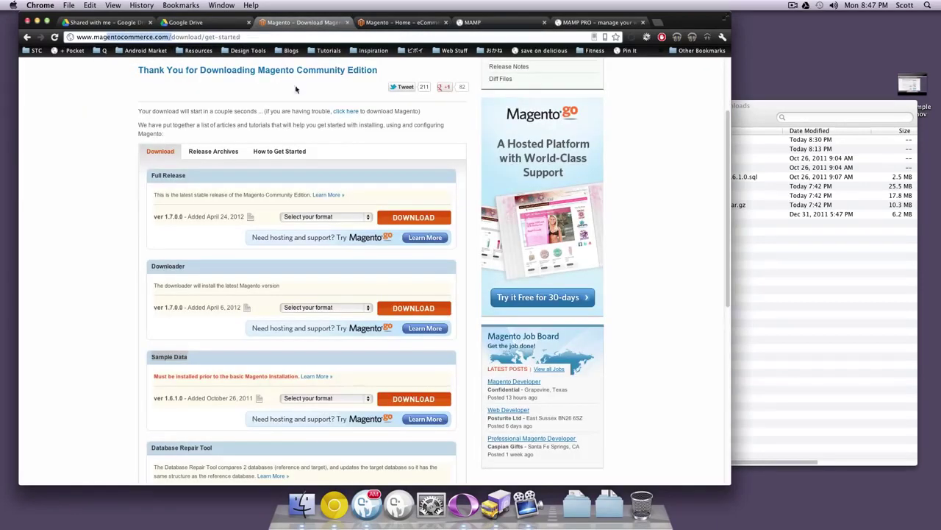
drag(151, 217, 245, 218)
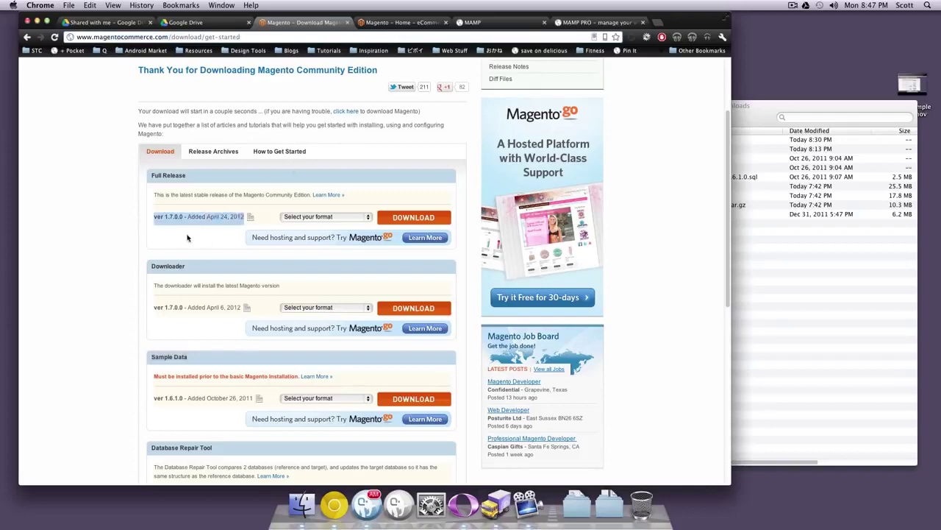
click(186, 233)
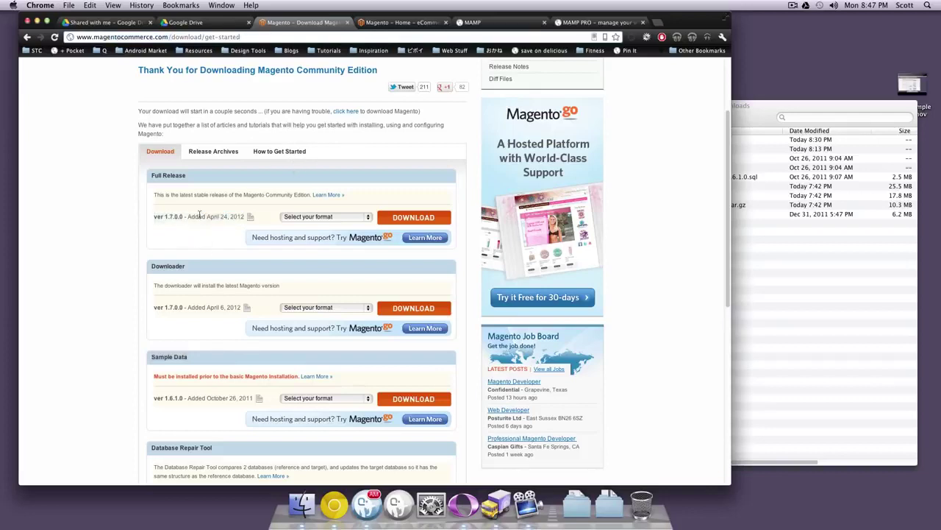
drag(186, 216, 157, 217)
click(200, 228)
mouse_move(220, 216)
mouse_down()
mouse_move(177, 217)
mouse_move(206, 218)
mouse_up()
click(695, 246)
Switch to Finder and examine the contents of the magento folder in Downloads.
click(770, 126)
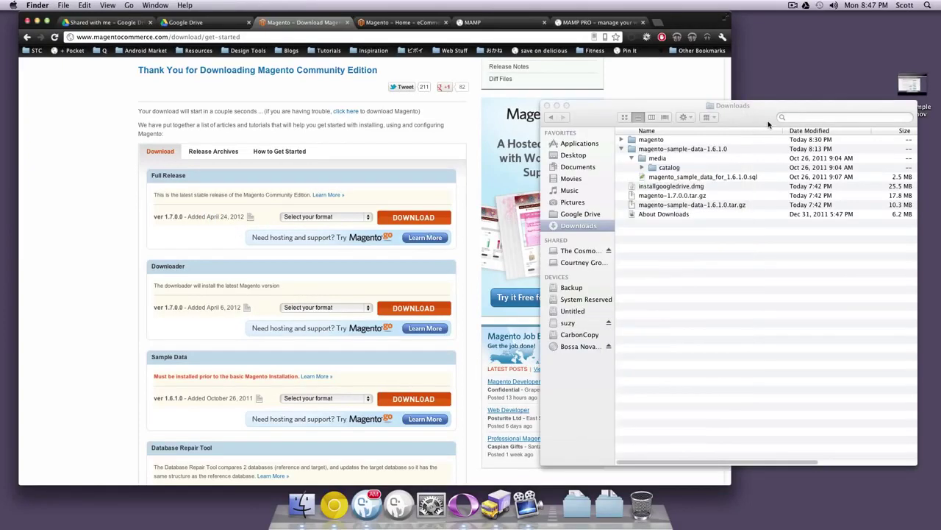
mouse_move(769, 126)
mouse_down()
mouse_move(786, 92)
mouse_move(759, 112)
mouse_up()
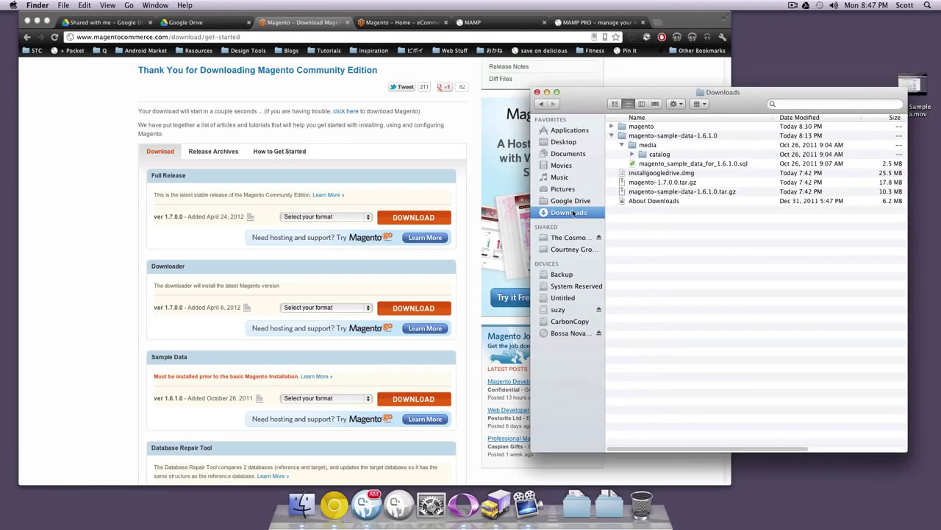
click(572, 213)
click(620, 127)
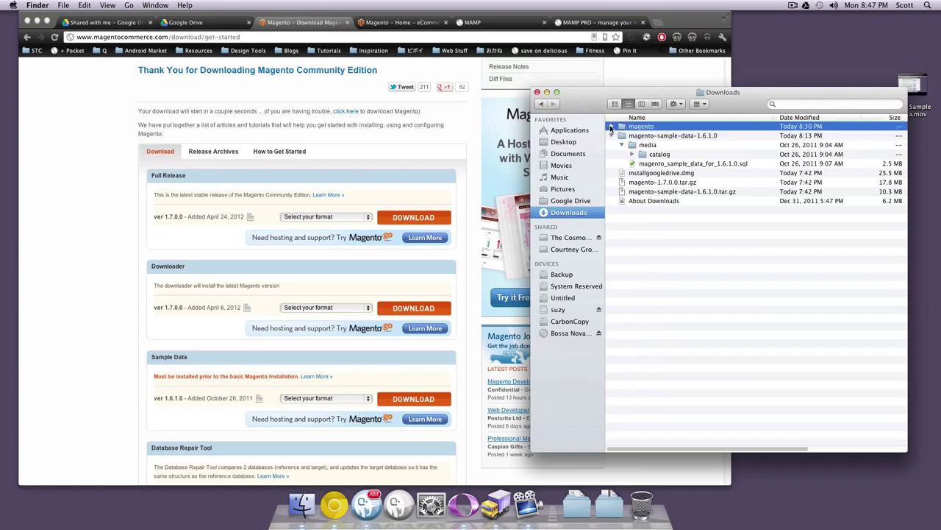
click(611, 127)
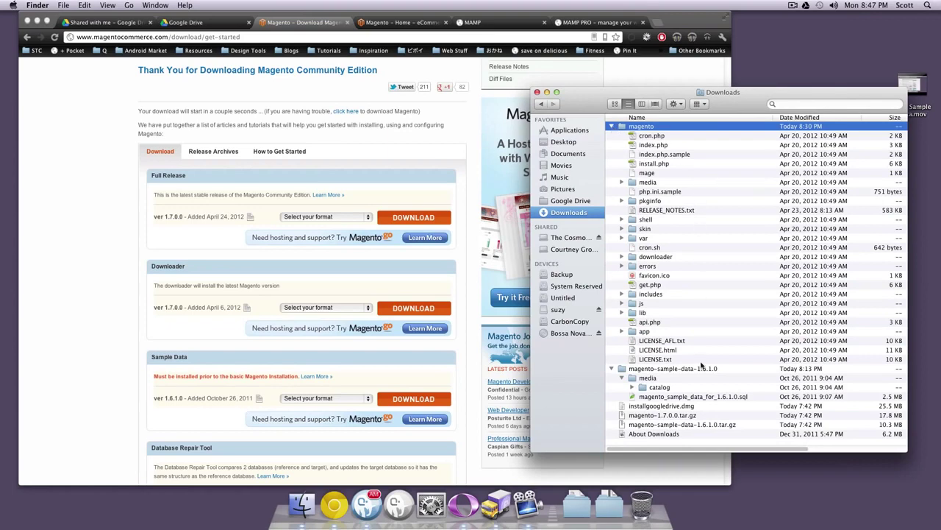
click(611, 127)
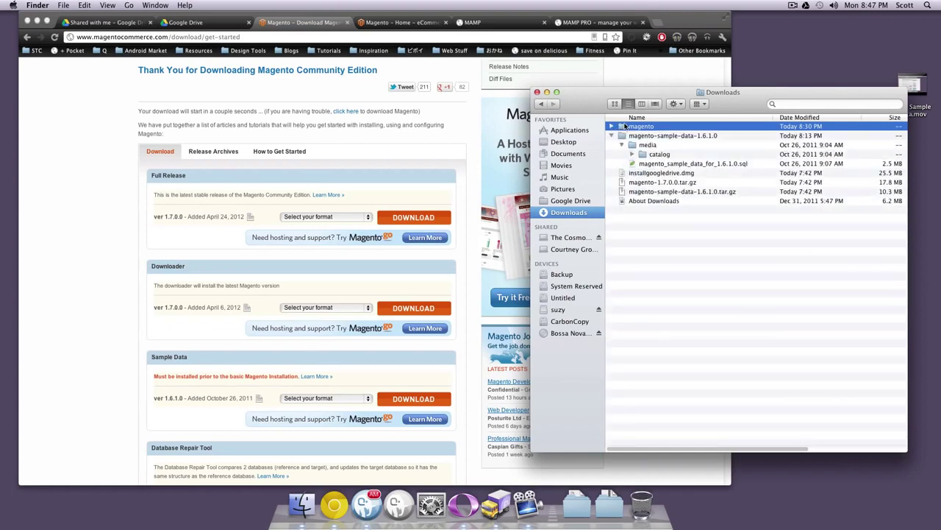
Move the magento folder from Downloads to Documents and expand it there.
drag(625, 126, 567, 154)
click(552, 170)
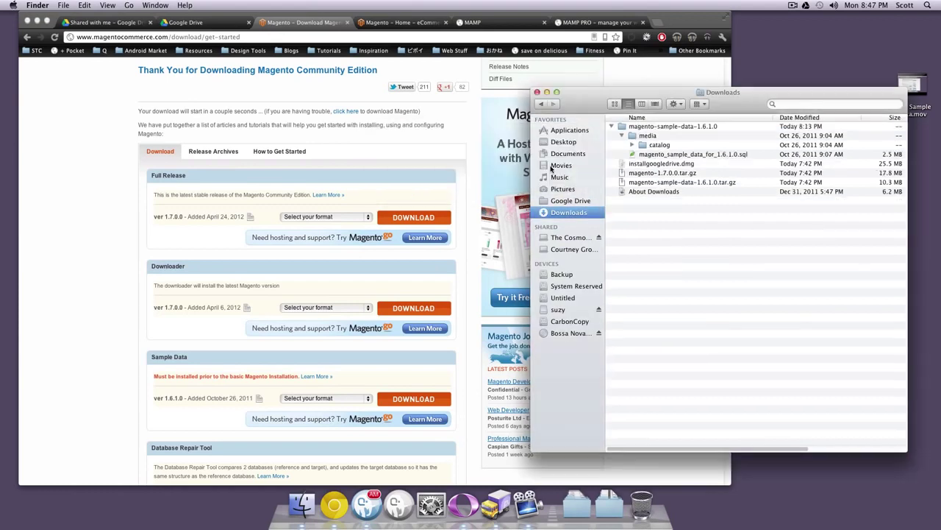
click(570, 154)
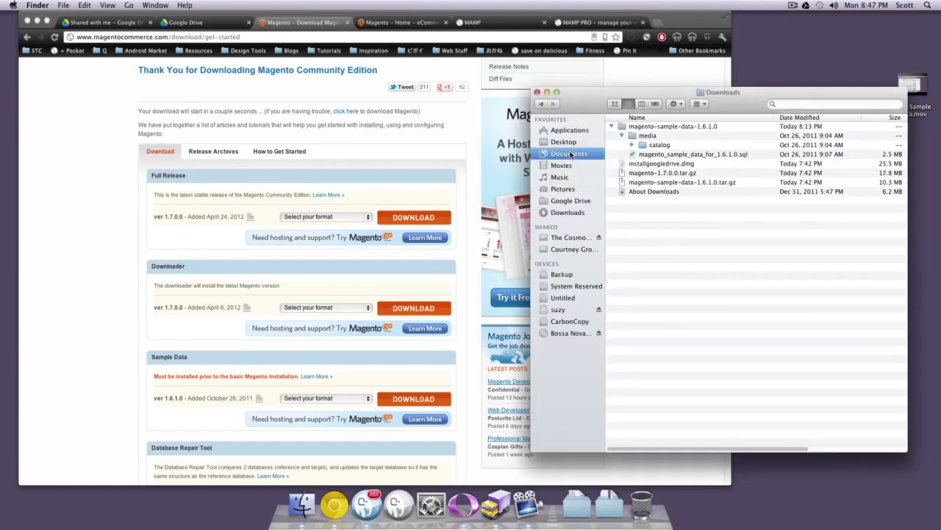
click(612, 136)
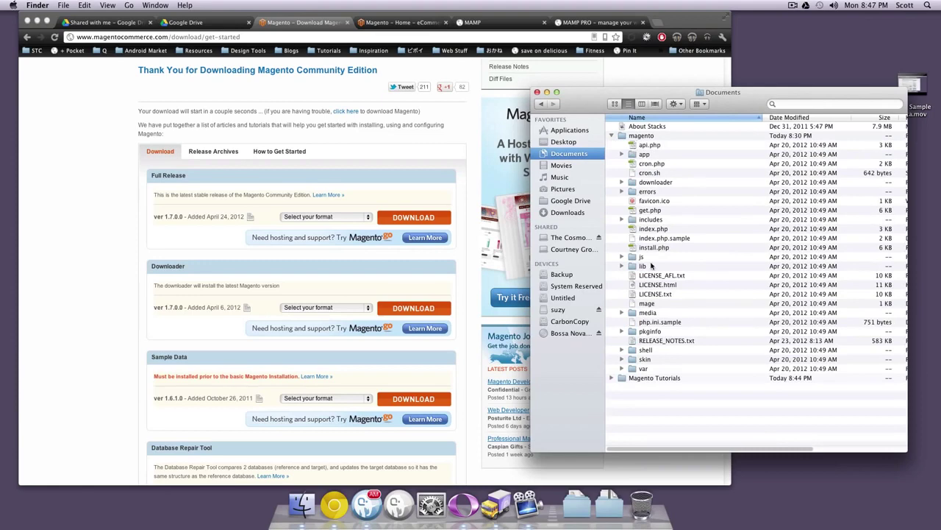
Open a second Finder window showing Downloads and place it beside the Documents window.
drag(738, 89, 376, 71)
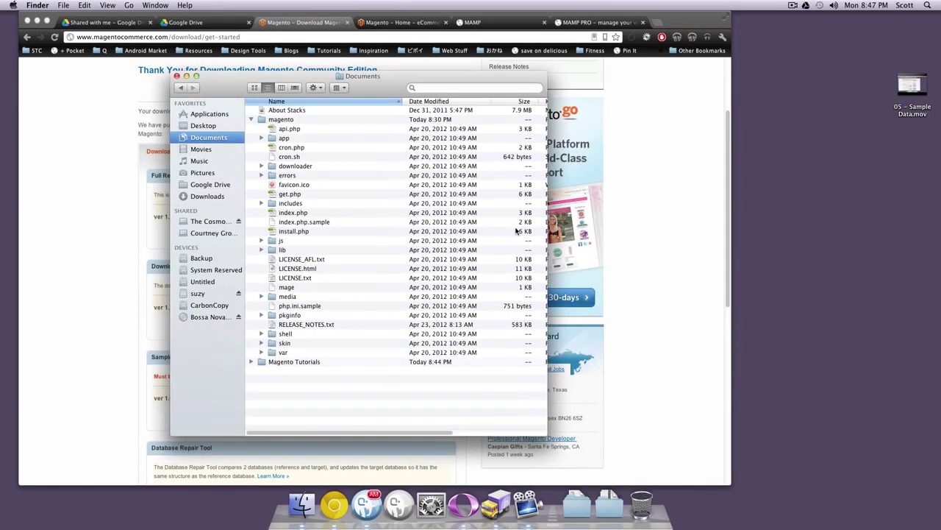
key(super+n)
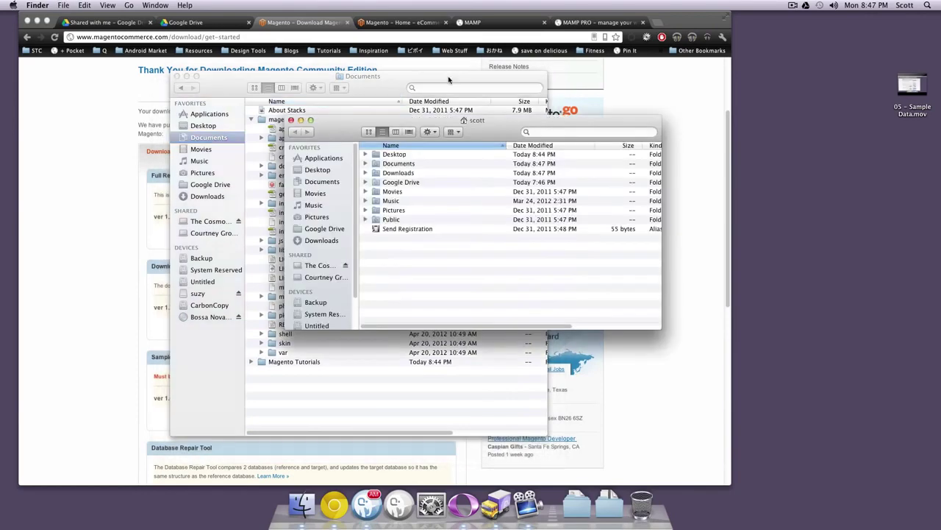
drag(456, 125, 768, 115)
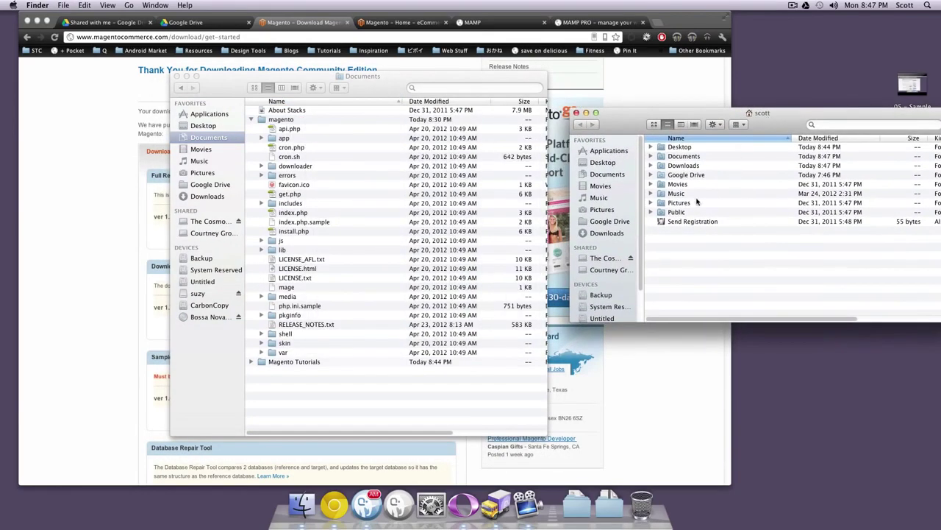
click(615, 236)
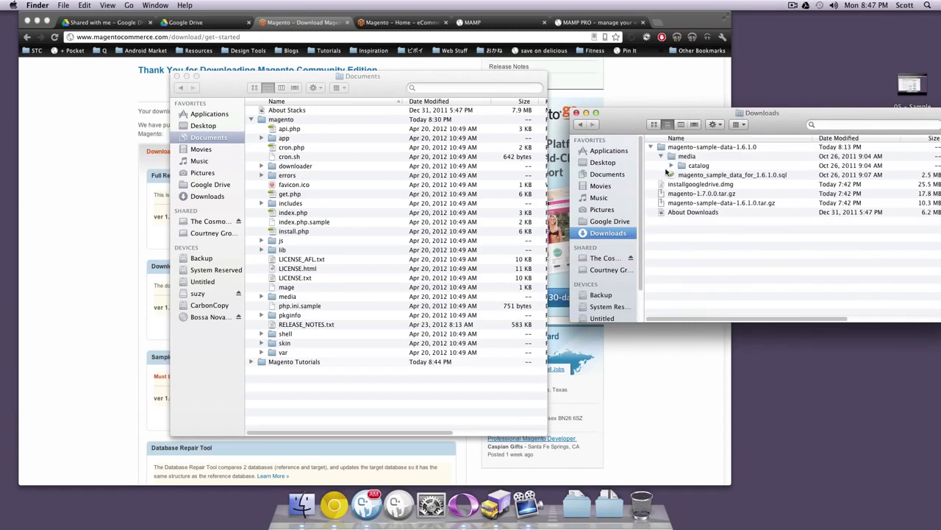
drag(641, 117, 618, 106)
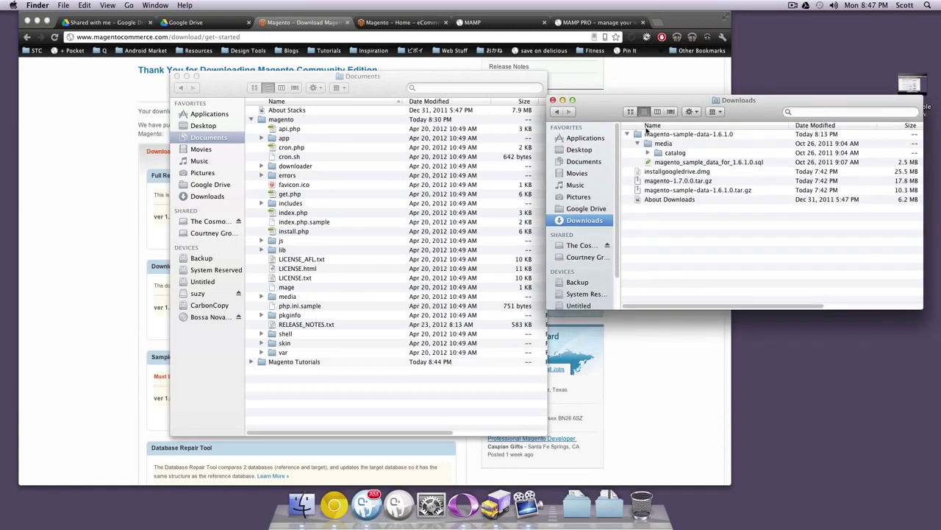
Move the catalog folder from the sample data's media folder into the media folder of magento in Documents.
click(644, 143)
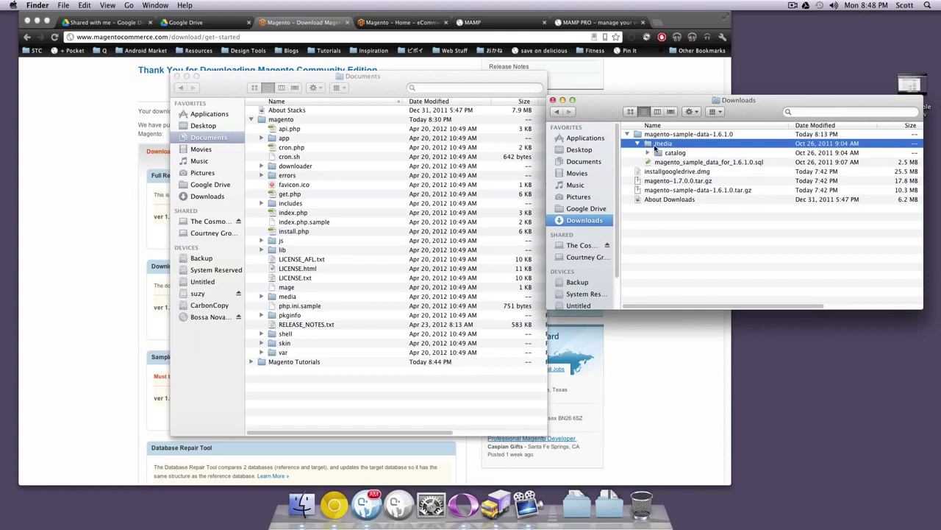
click(332, 232)
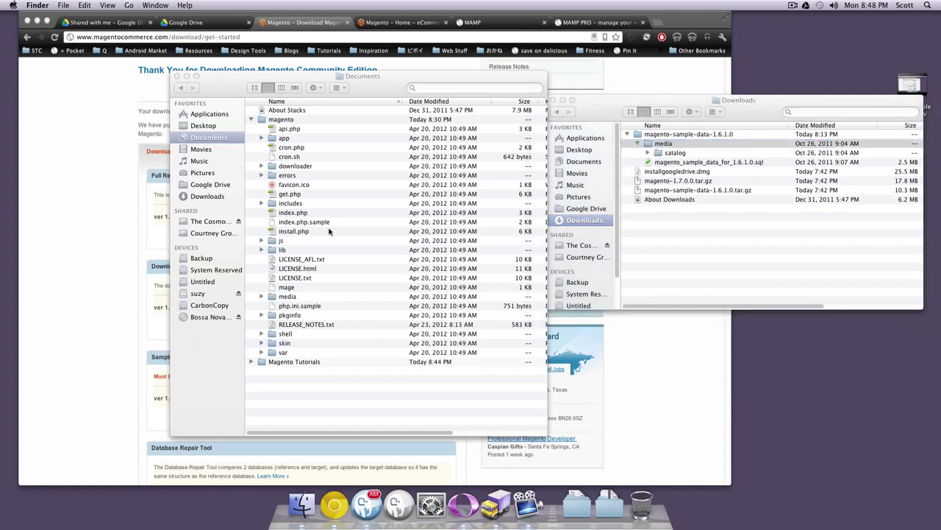
click(275, 298)
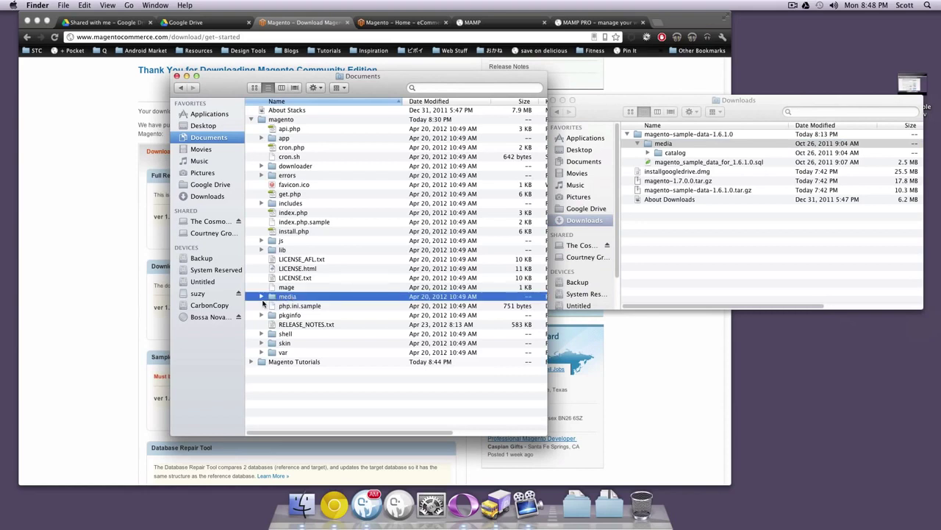
click(263, 296)
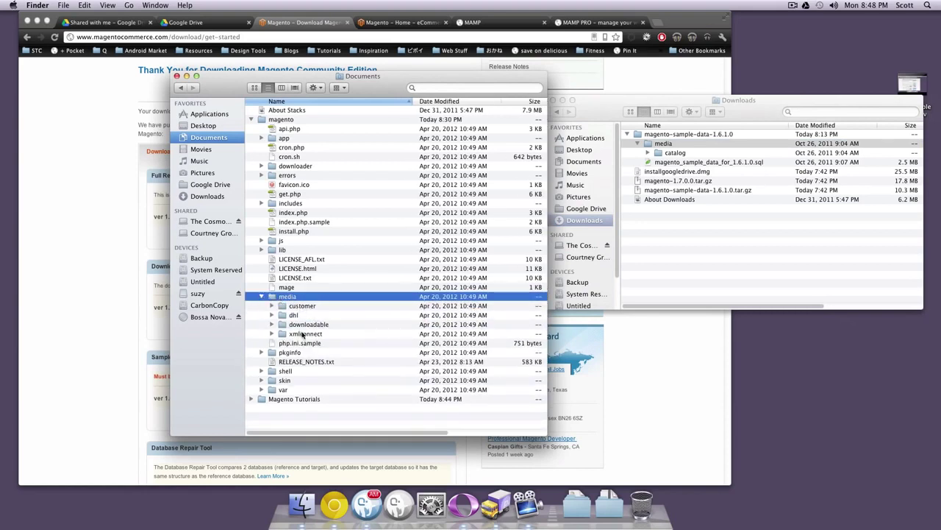
drag(658, 155, 297, 297)
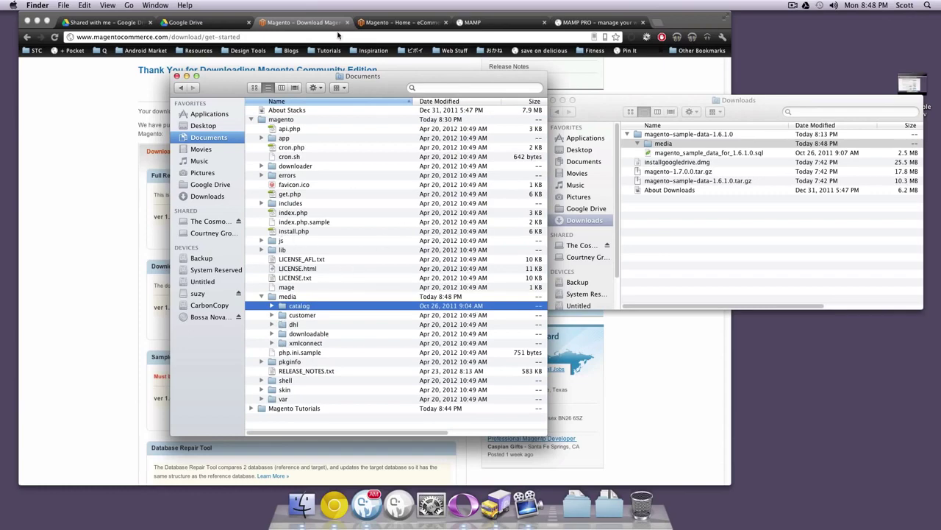
drag(379, 96, 774, 105)
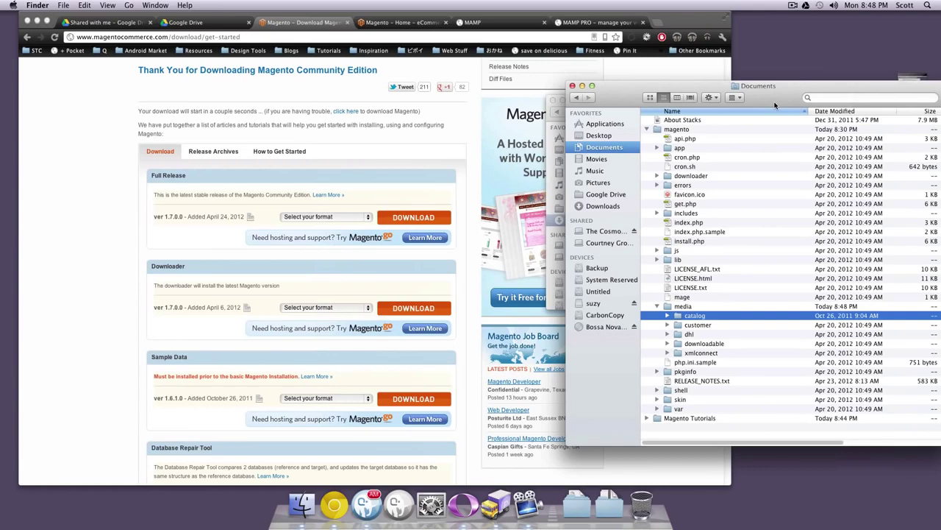
Return to the browser and load the Magento installation wizard at magento.levelup:8888.
click(625, 78)
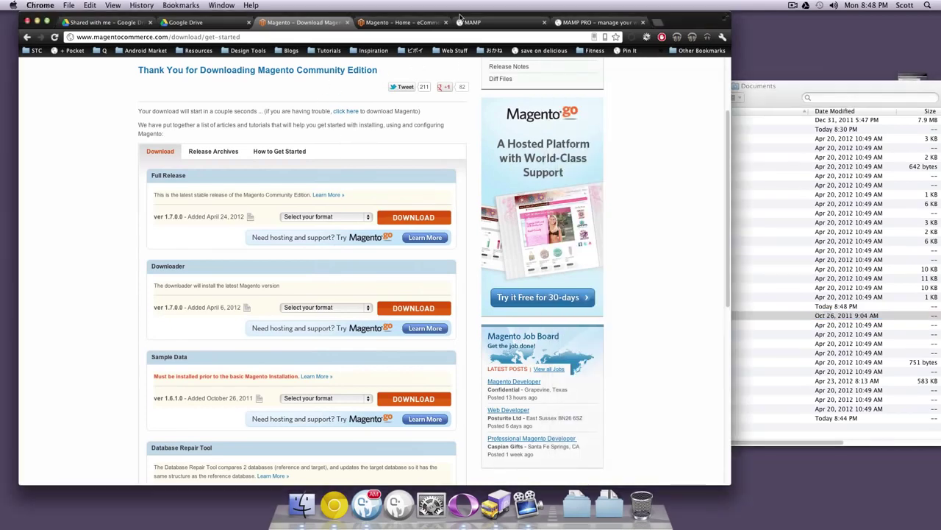
click(471, 22)
key(super+r)
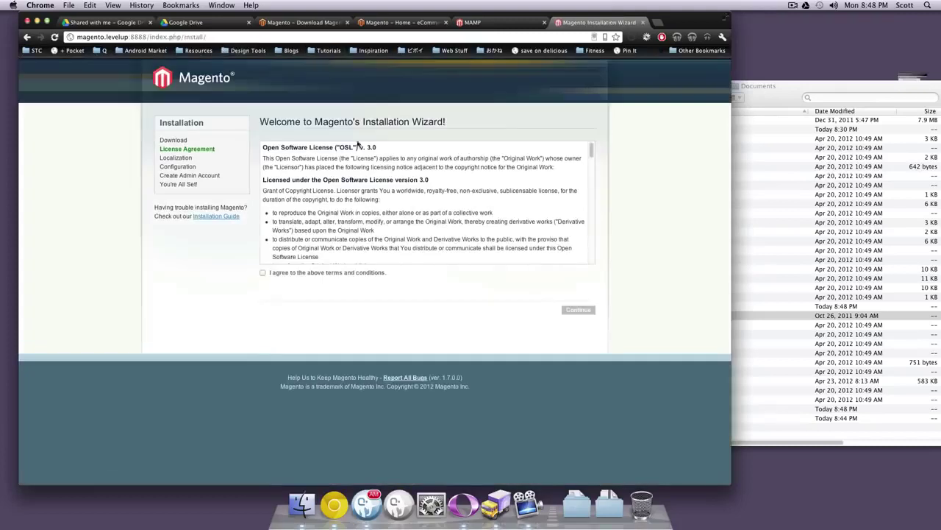
Accept the license terms to view the Localization page, and go back to the wizard's welcome page.
click(337, 274)
click(583, 316)
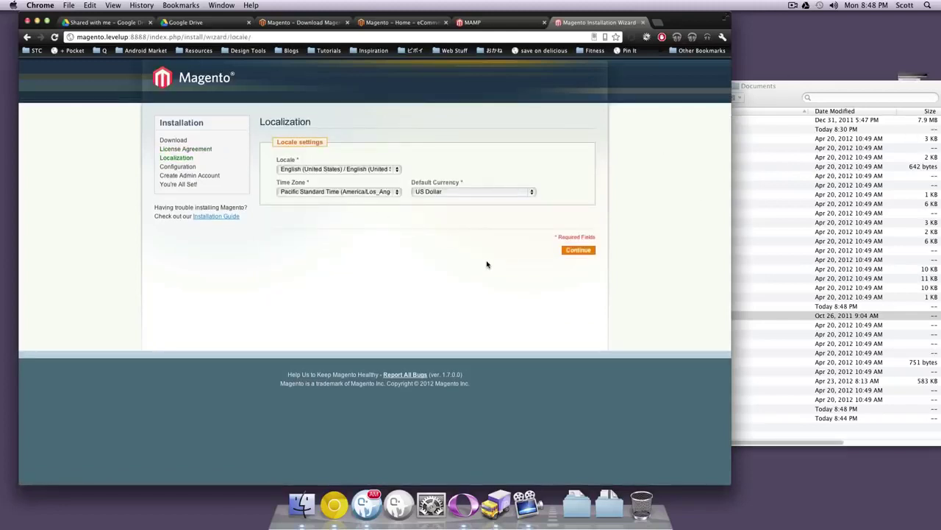
click(205, 78)
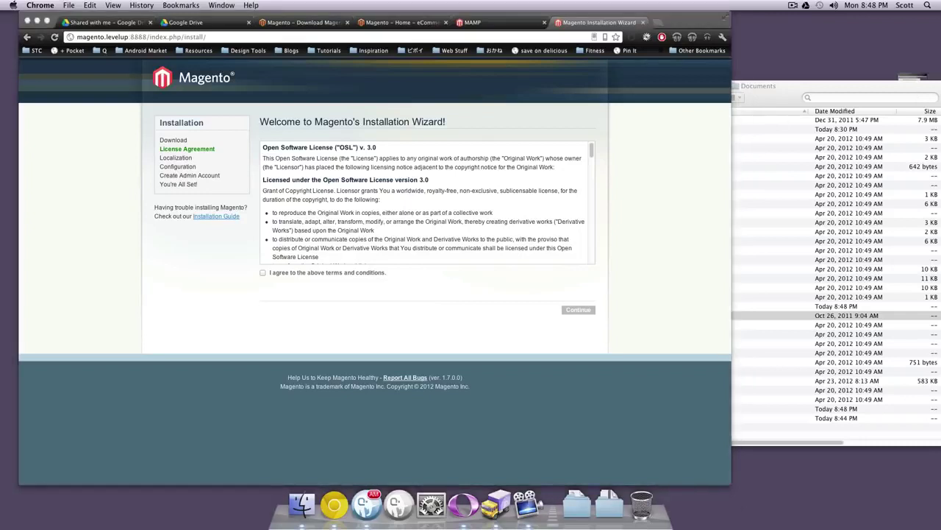
In Transmit, give group and world write access to magento's var folder for permissions 777, authorizing the change with the account password.
click(496, 505)
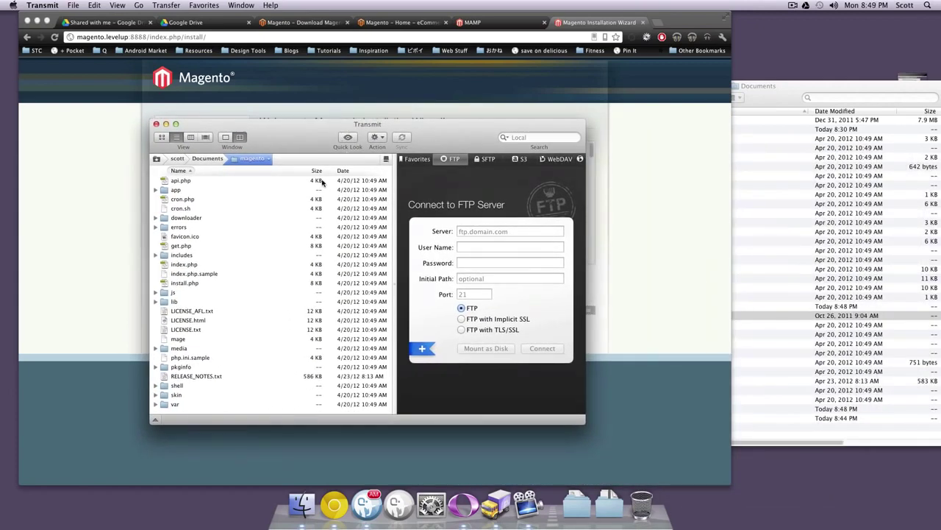
drag(307, 131, 458, 123)
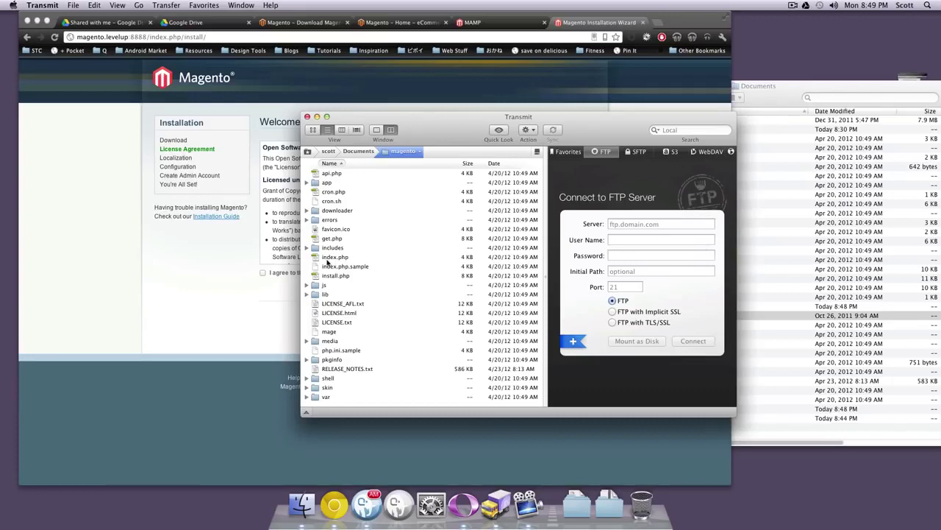
click(326, 396)
key(super+i)
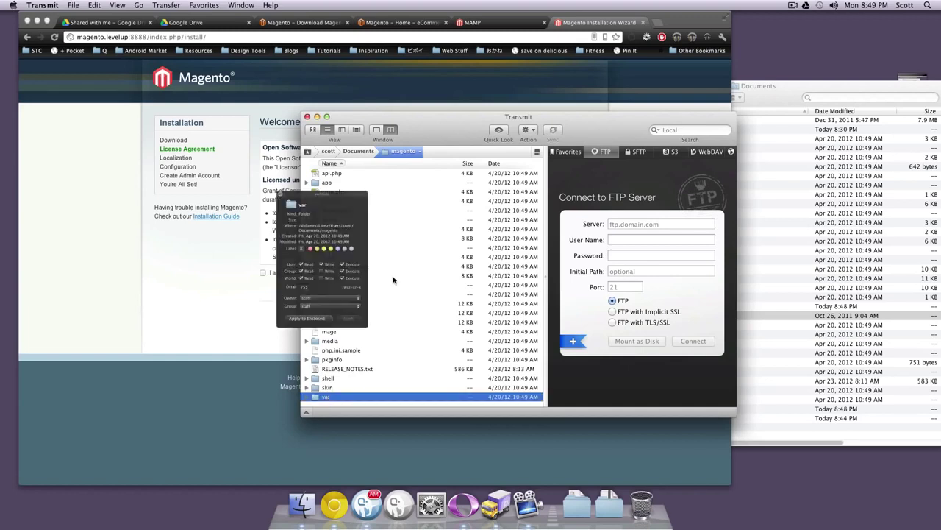
click(325, 213)
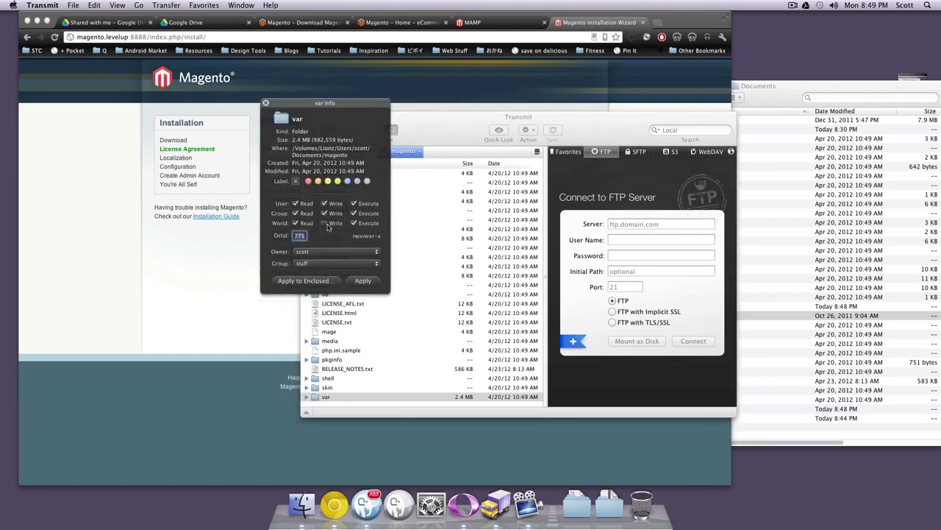
click(324, 222)
click(357, 283)
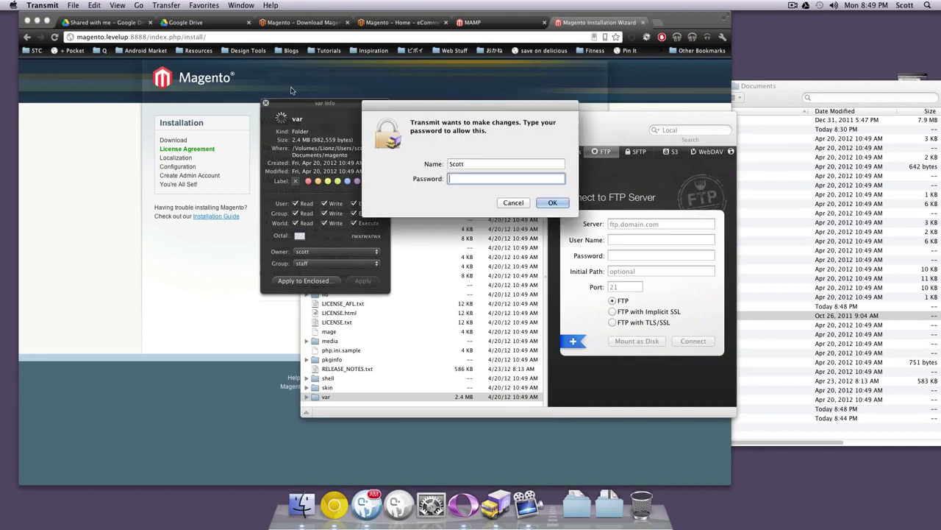
text(•••••••)
key(Return)
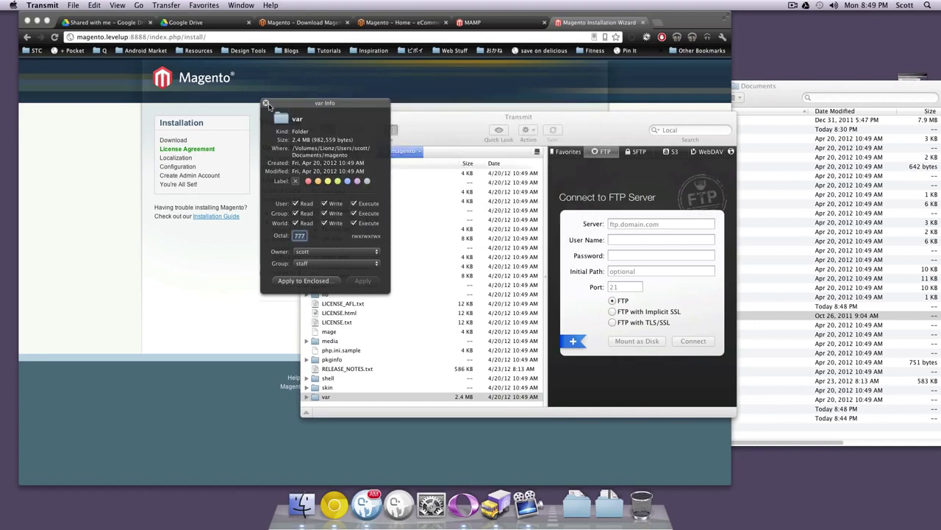
click(266, 104)
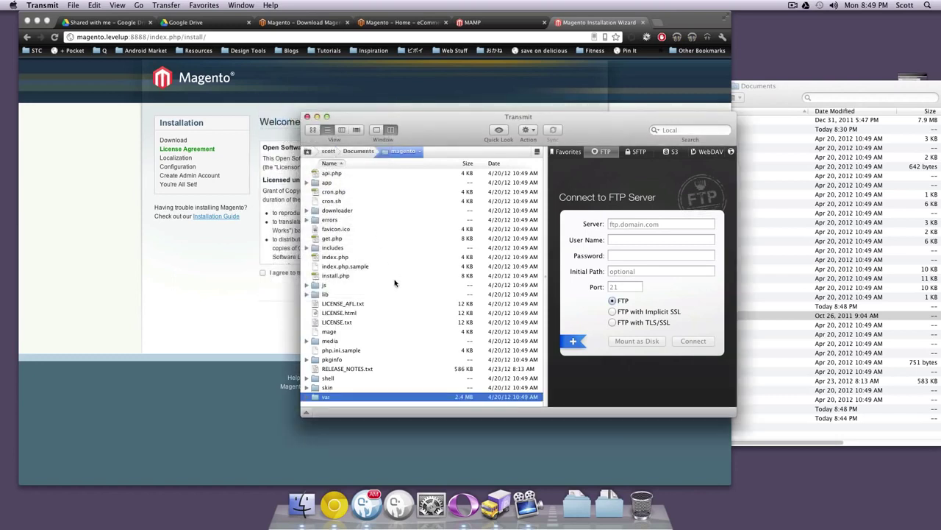
Give group and world write access to magento's media folder for permissions 777, apply the change and close the folder's info window.
click(326, 342)
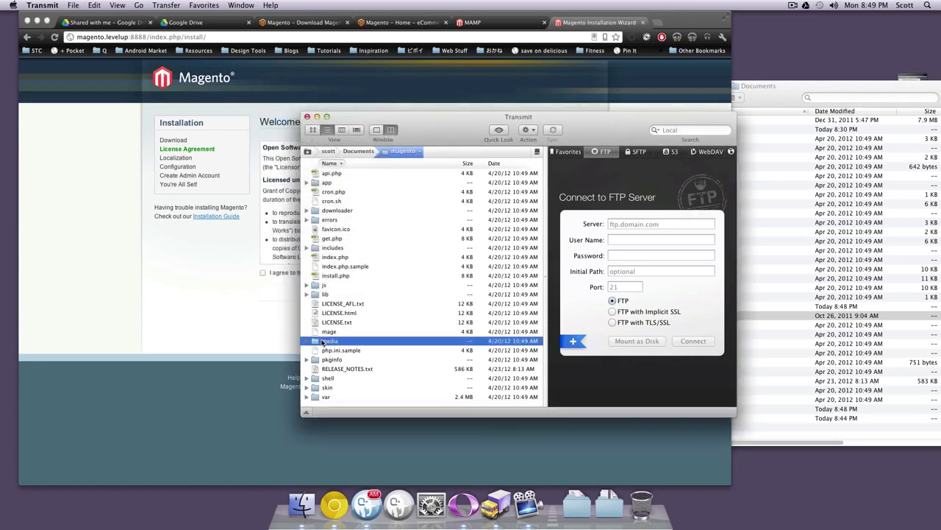
key(super+i)
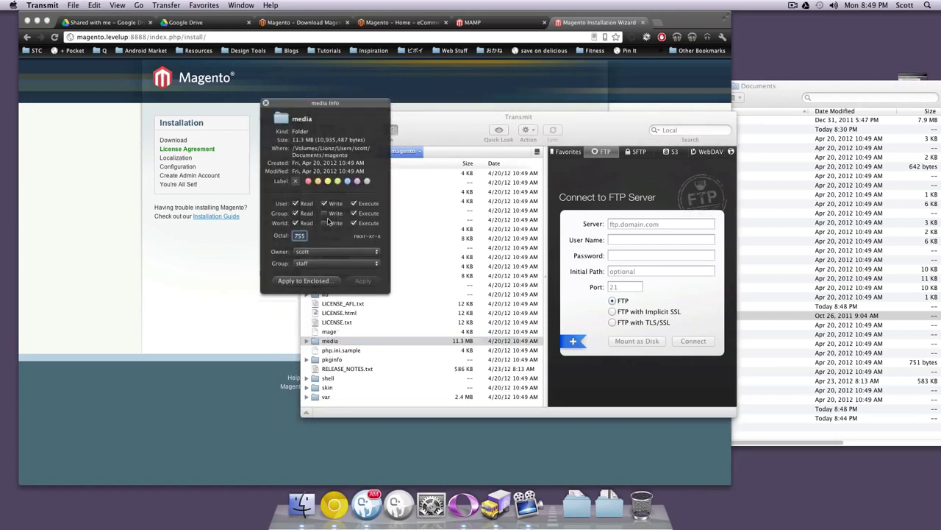
click(356, 285)
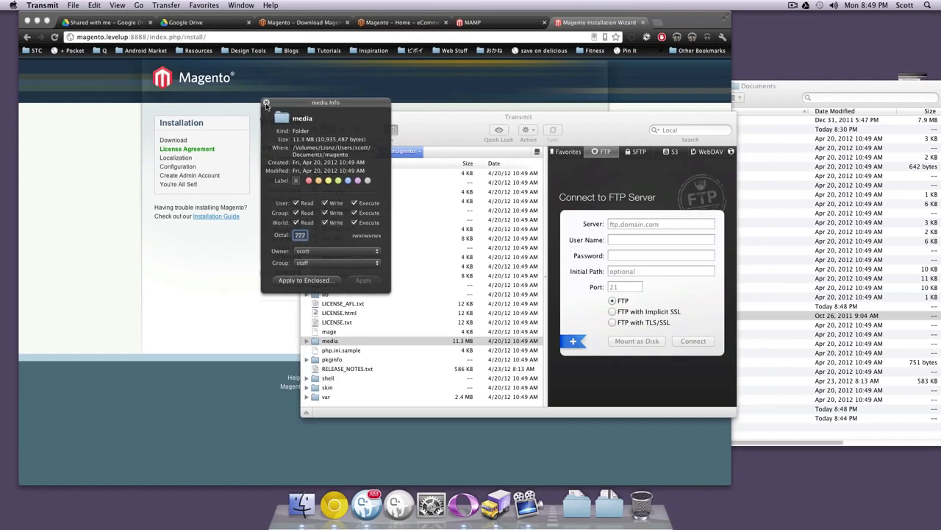
click(266, 102)
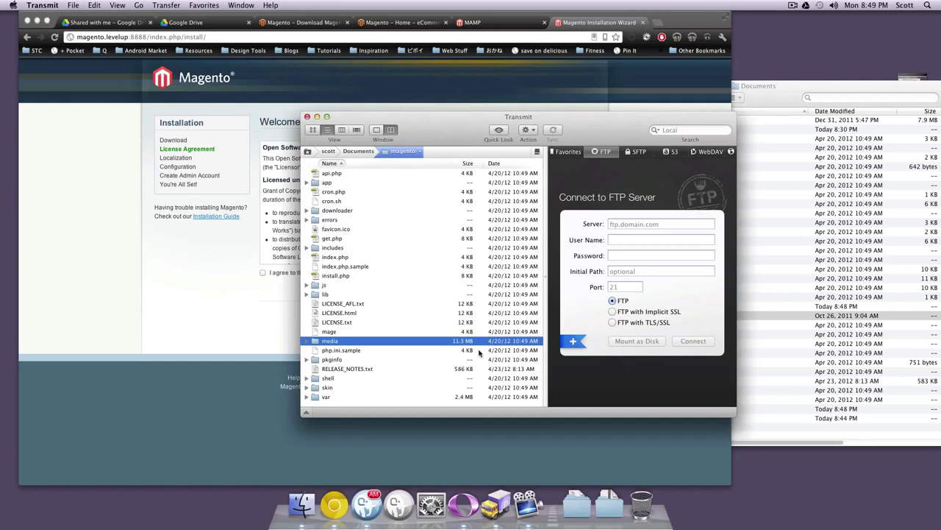
Give group and world write access to the etc folder inside magento's app folder, apply the change and close its info window.
click(308, 183)
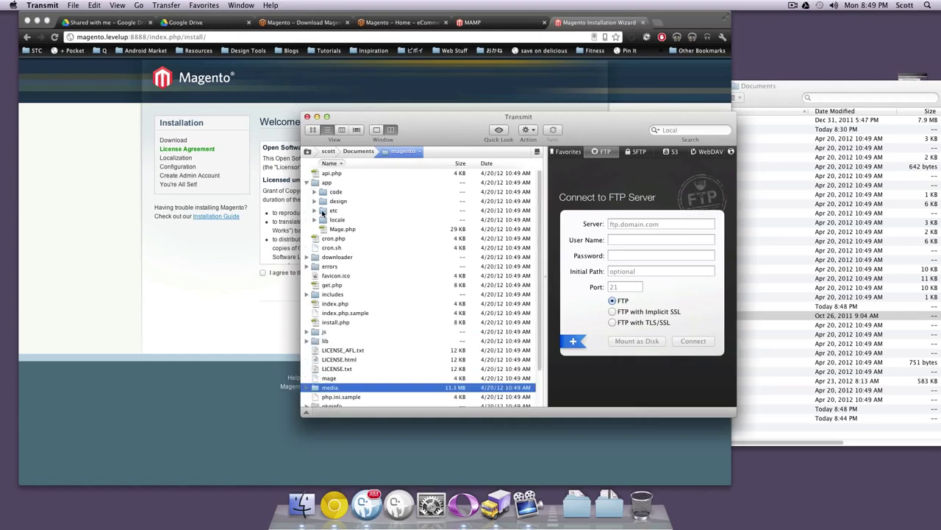
click(322, 211)
key(super+i)
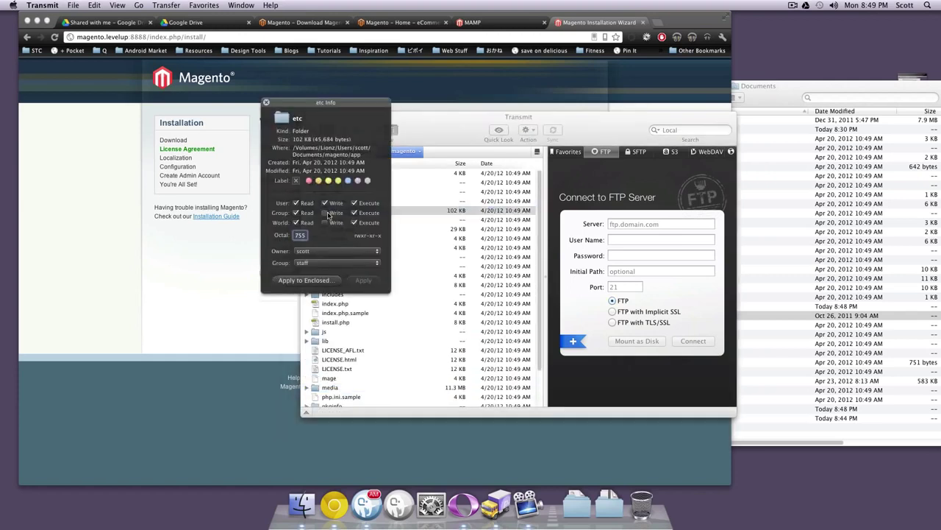
click(324, 213)
click(324, 222)
click(360, 281)
click(266, 104)
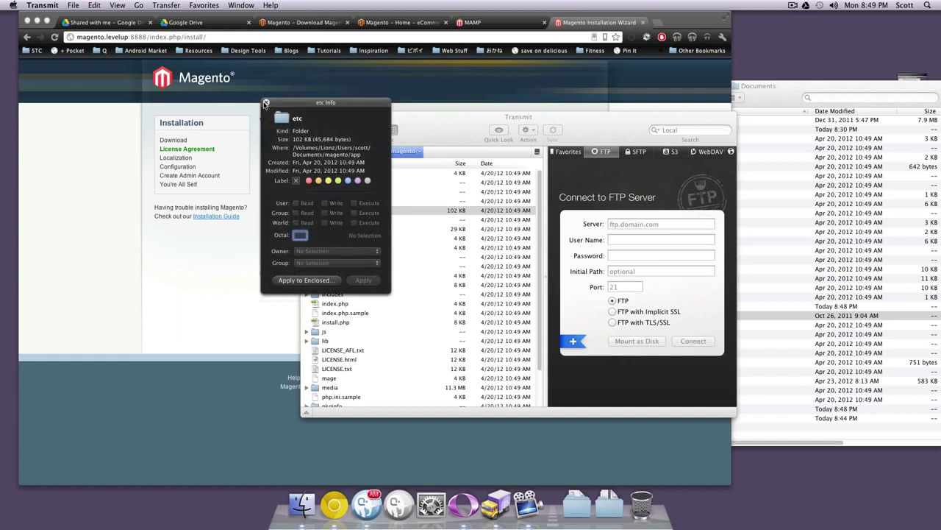
click(264, 106)
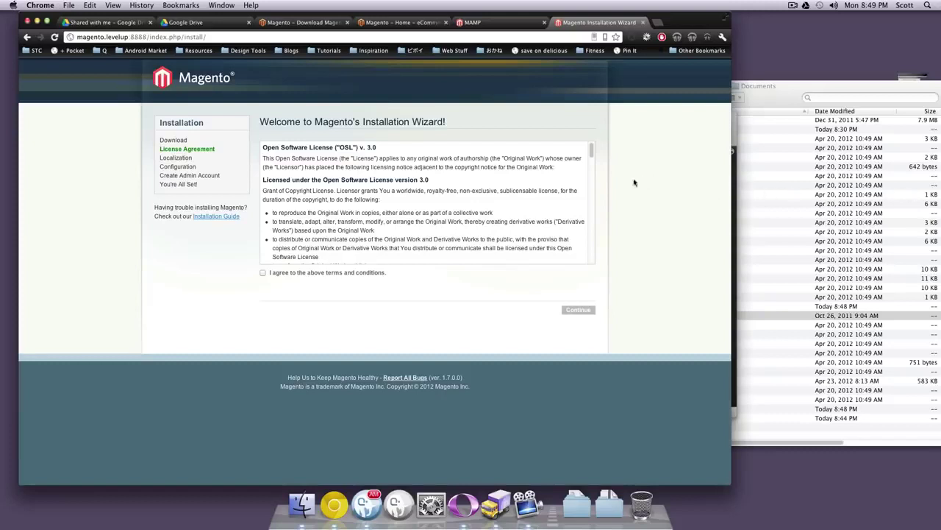
In the browser's installation wizard, accept the license terms and set the time zone to Eastern Standard Time (America/New_York).
click(305, 273)
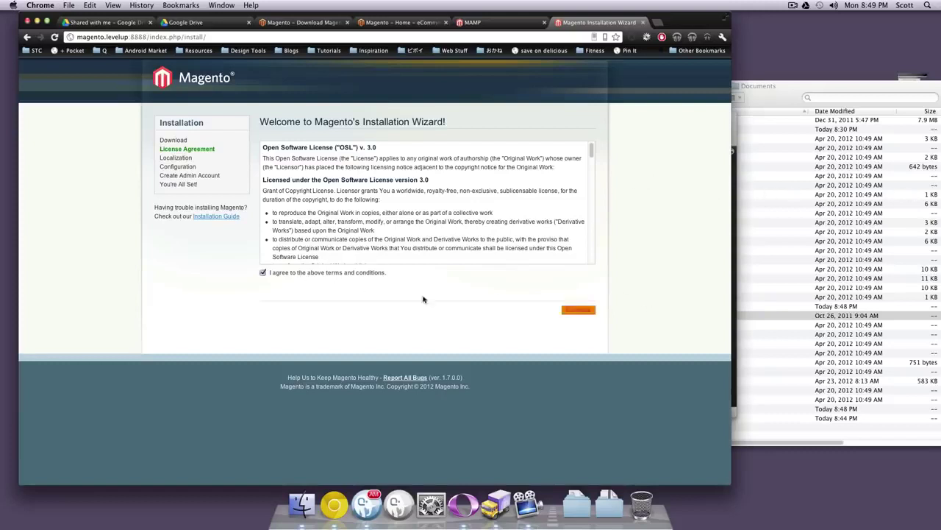
click(575, 311)
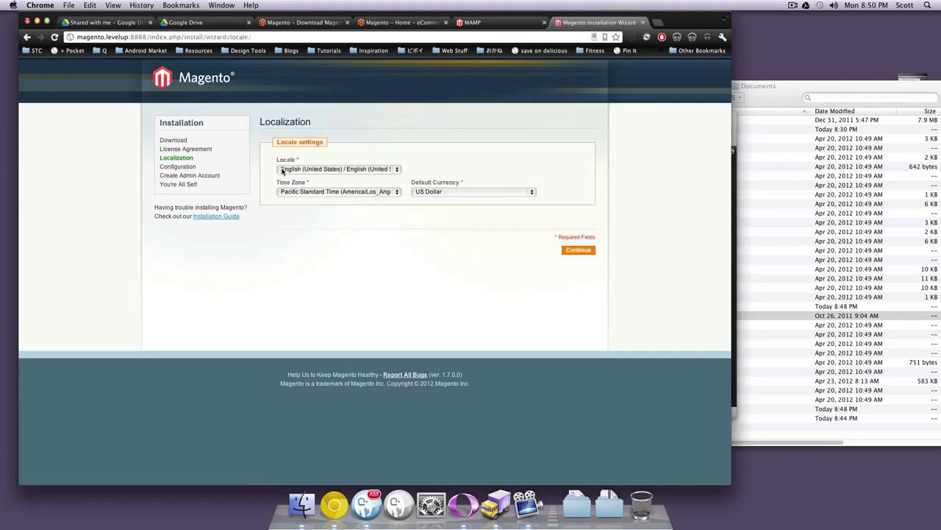
click(347, 194)
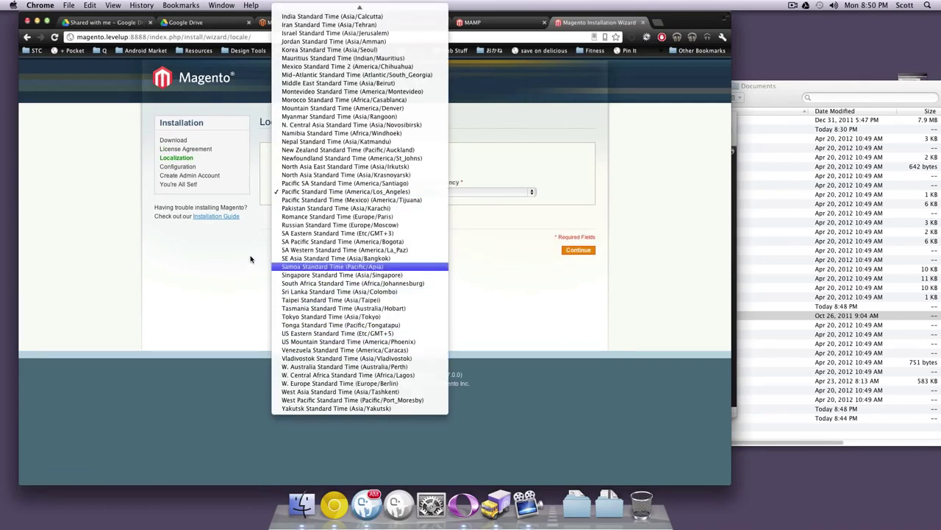
click(283, 267)
click(297, 192)
scroll(315, 211, up, 10)
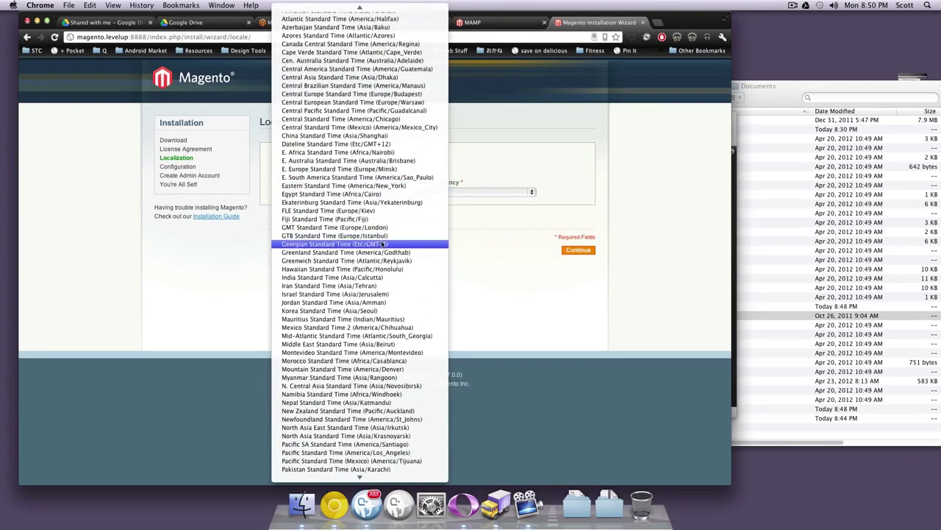
click(366, 186)
Keep US Dollar as the default currency and continue to the Configuration page.
click(427, 192)
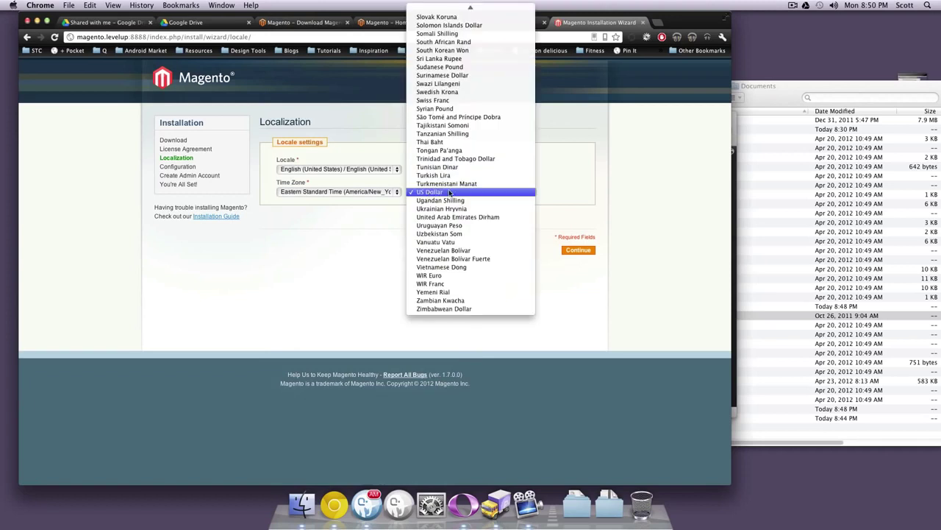
click(501, 193)
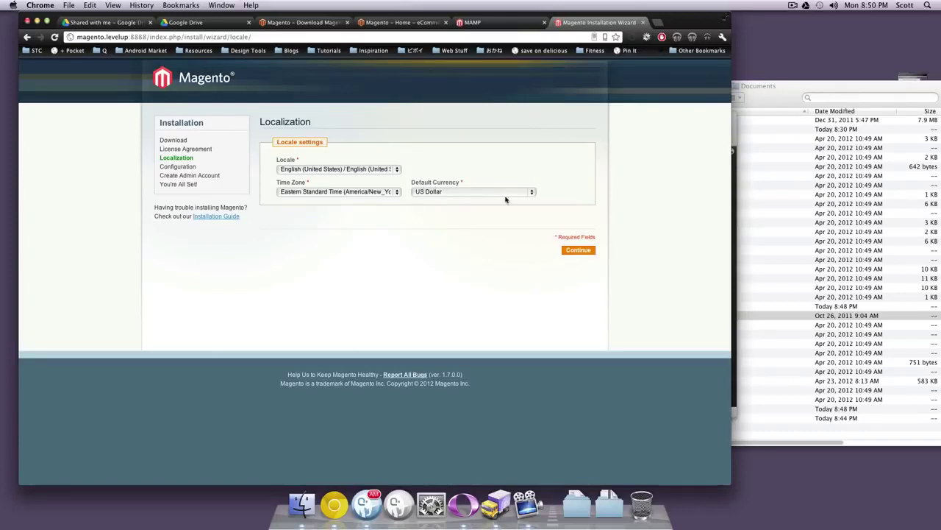
click(577, 250)
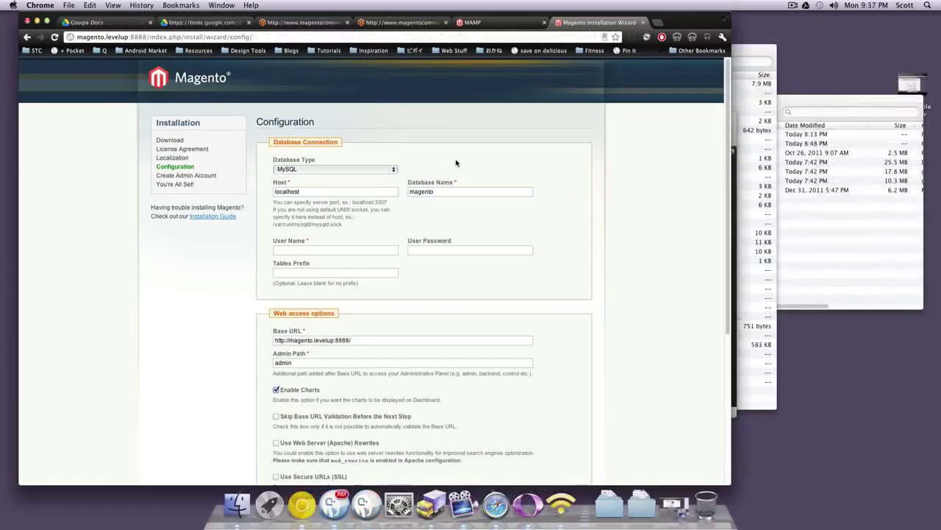
Set the database name to level_mag in the database connection settings, leaving the host as localhost.
double_click(323, 191)
click(435, 191)
double_click(434, 191)
text(level)
key(Down)
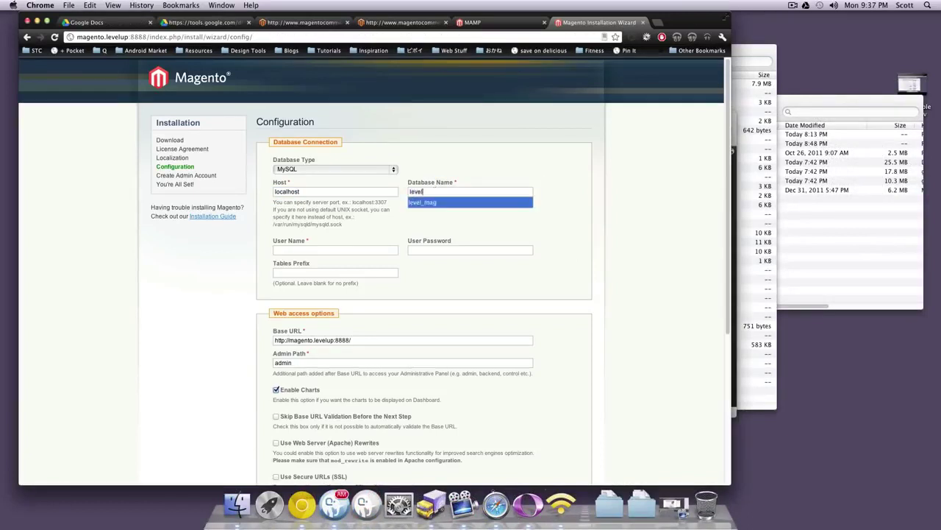
key(Tab)
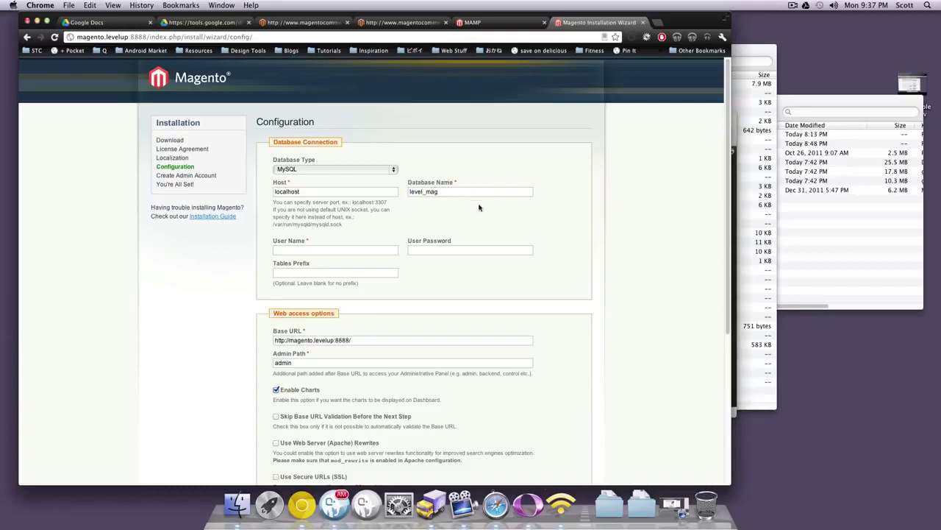
Set the database user name to root and enter the database user password.
double_click(442, 191)
click(332, 248)
text(root)
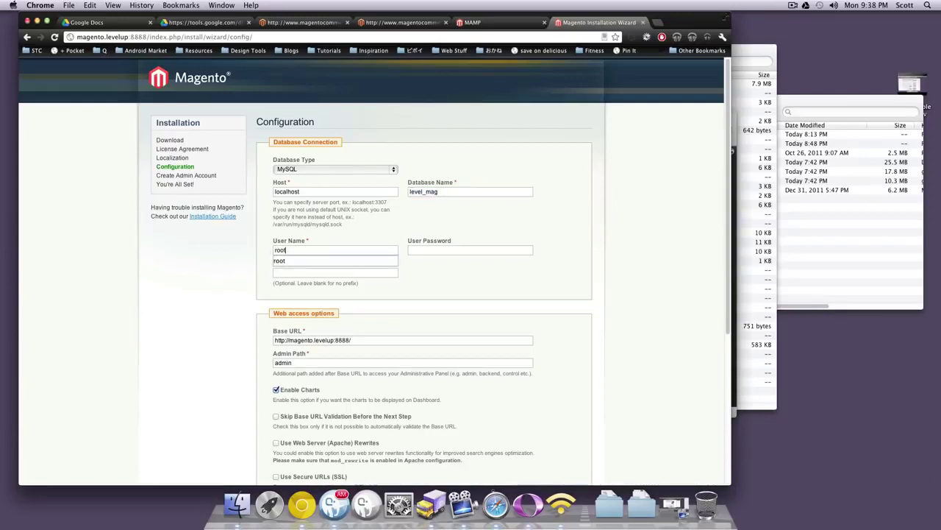
key(Tab)
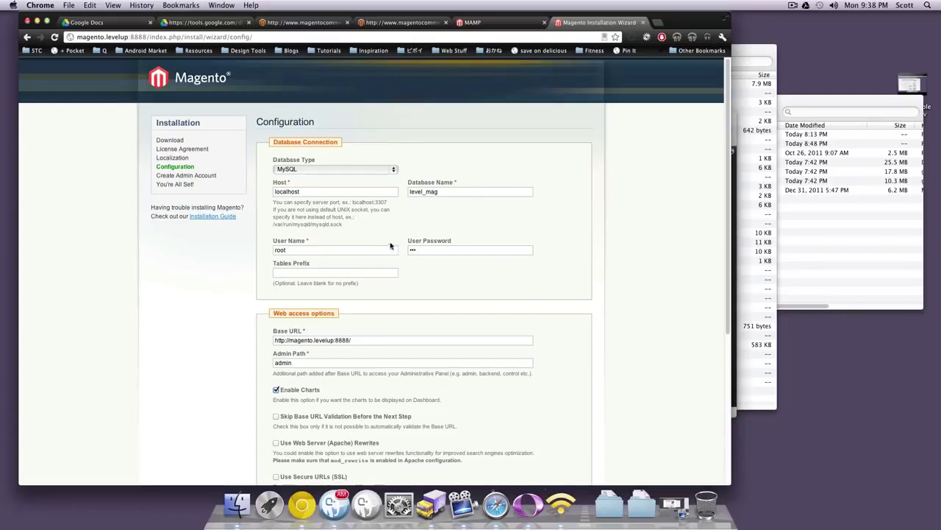
drag(435, 249, 269, 257)
Keep the default web access and session storage options, continue to the Create Admin Account page, and dismiss the browser's offer to save the password.
scroll(440, 291, down, 3)
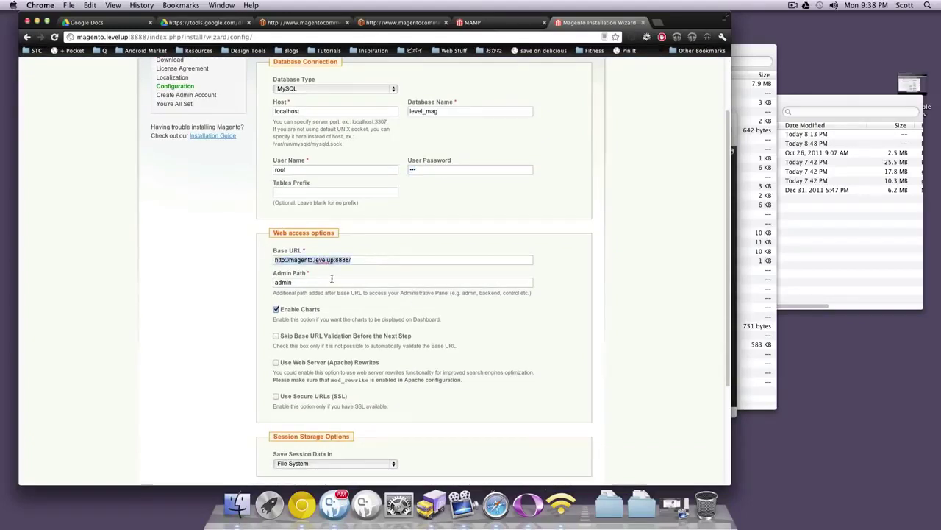
drag(324, 284, 210, 269)
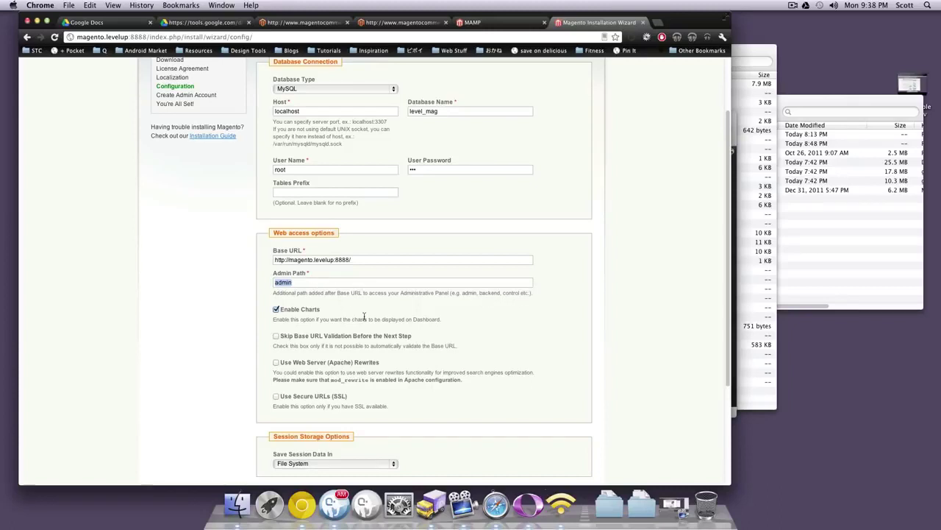
drag(321, 309, 293, 309)
click(342, 318)
scroll(361, 341, down, 5)
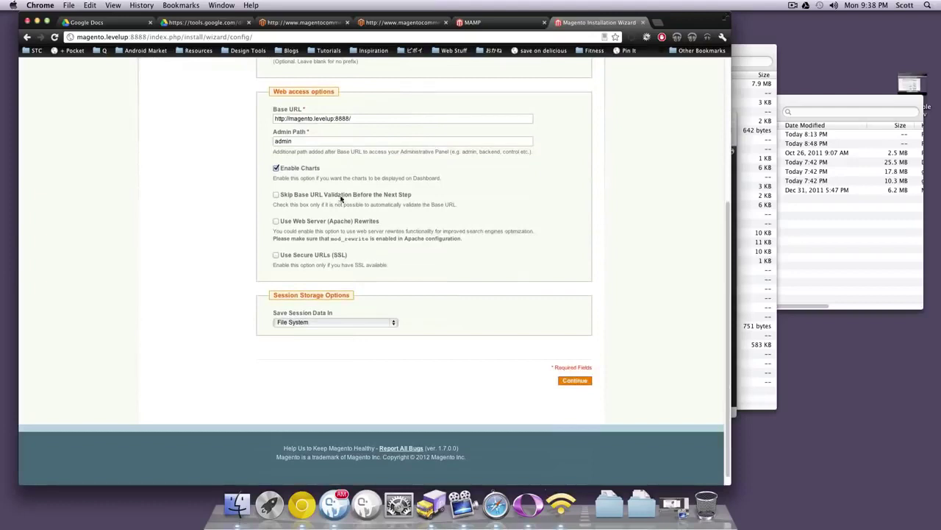
drag(346, 210, 461, 277)
click(459, 275)
click(572, 380)
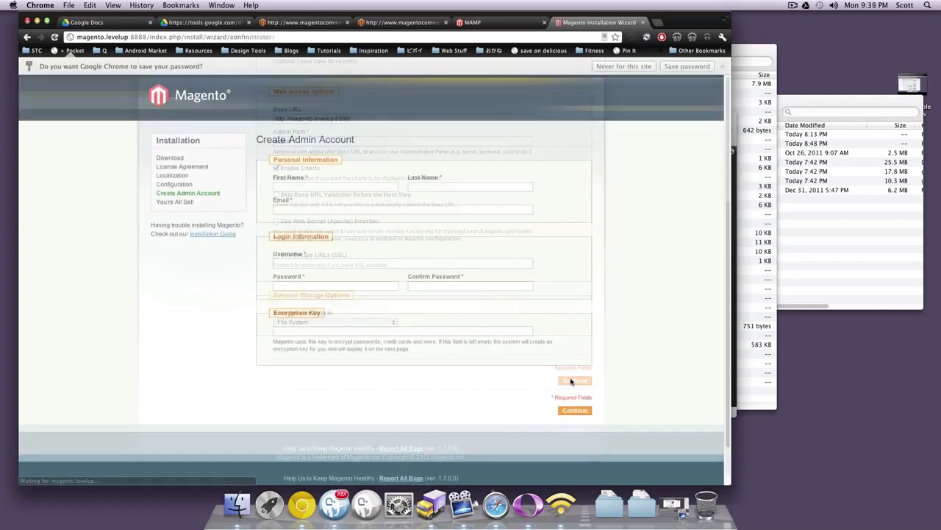
click(723, 67)
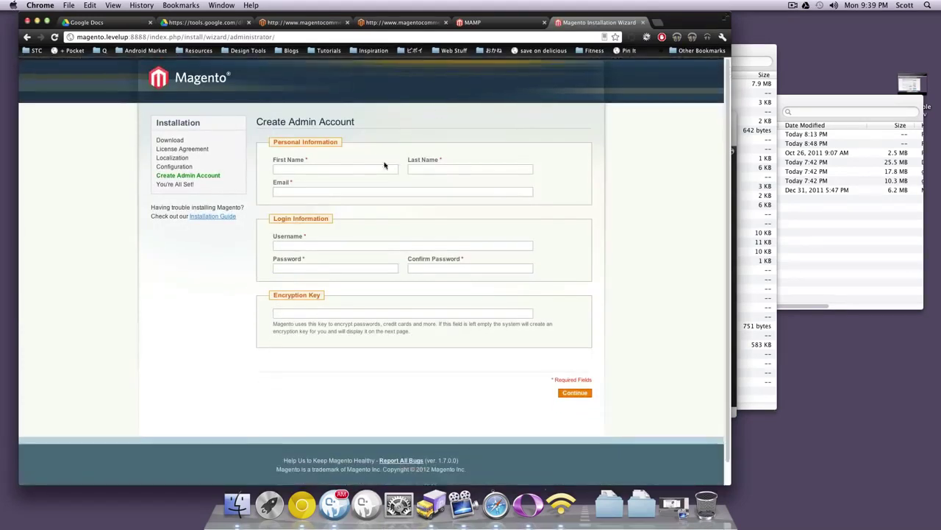
Fill in the administrator's first name, last name and e-mail address under Personal Information.
click(375, 166)
text(Sc)
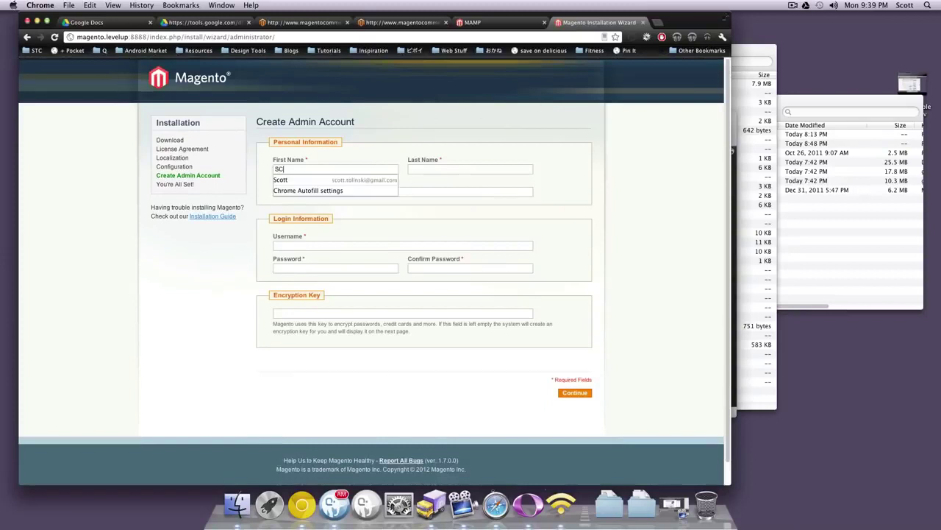
text(c)
key(Tab)
text(To)
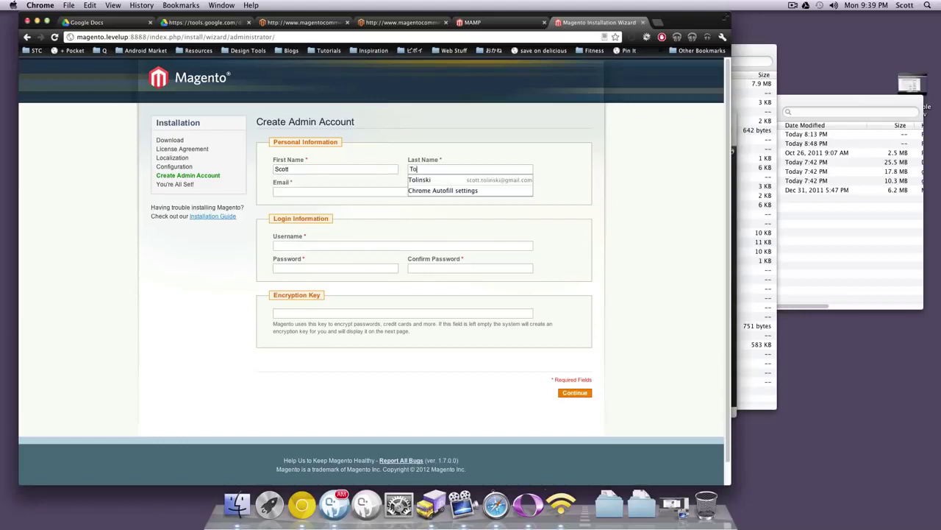
key(Tab)
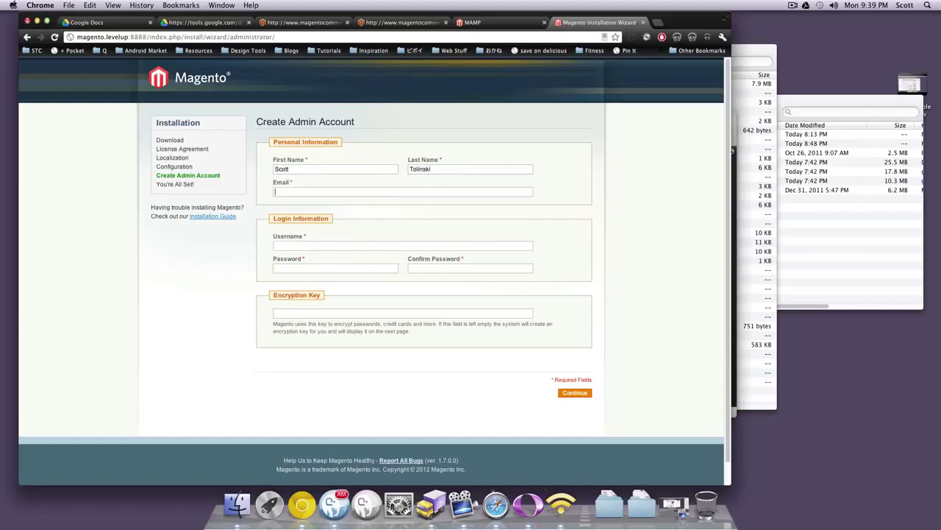
text(sco)
key(Down)
key(Return)
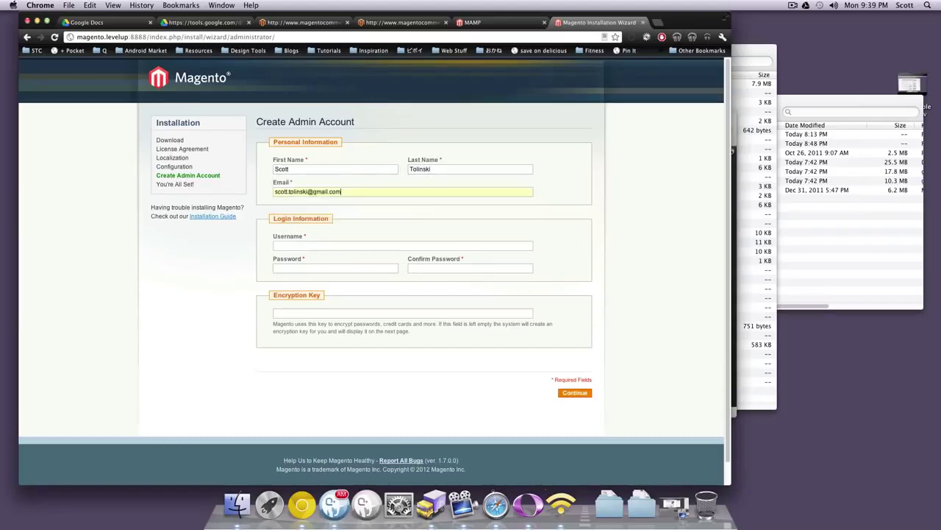
Set the admin username to admin, enter and confirm the account password, leave the encryption key blank and submit the form.
click(318, 247)
text(admin)
drag(459, 324, 526, 334)
click(414, 331)
click(573, 393)
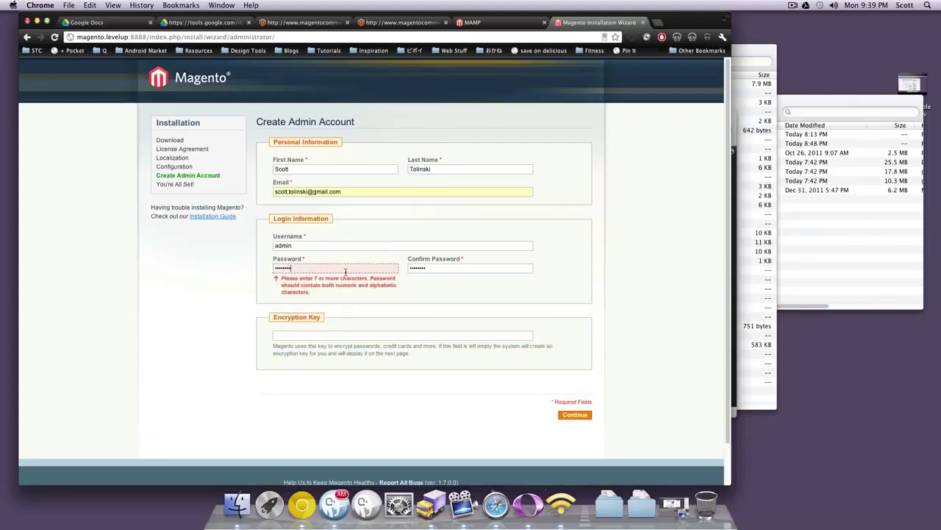
Revise the admin password to include both letters and numbers, update its confirmation to match and submit the form.
drag(345, 272, 278, 270)
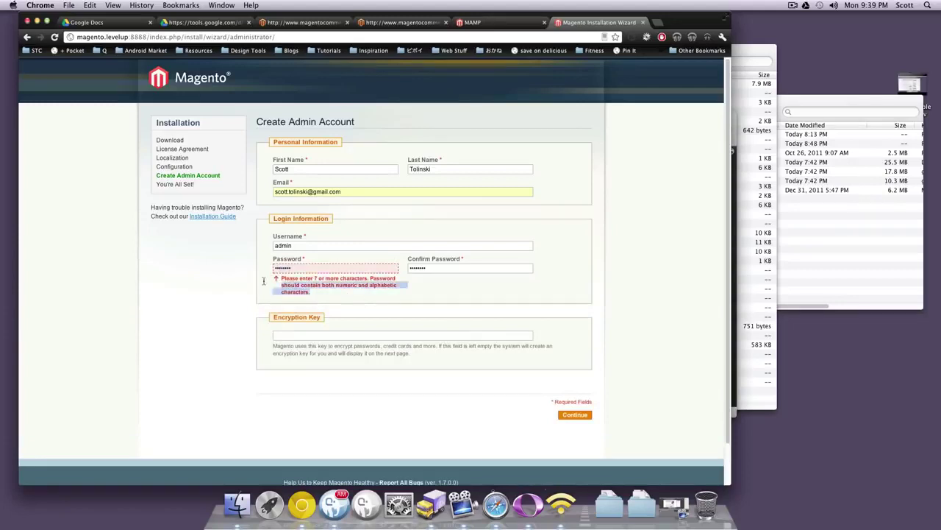
click(290, 269)
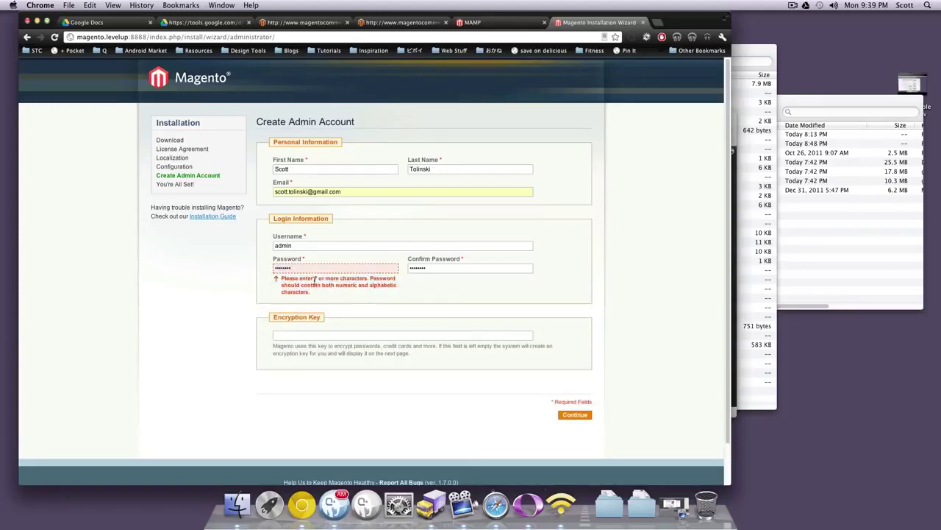
click(465, 268)
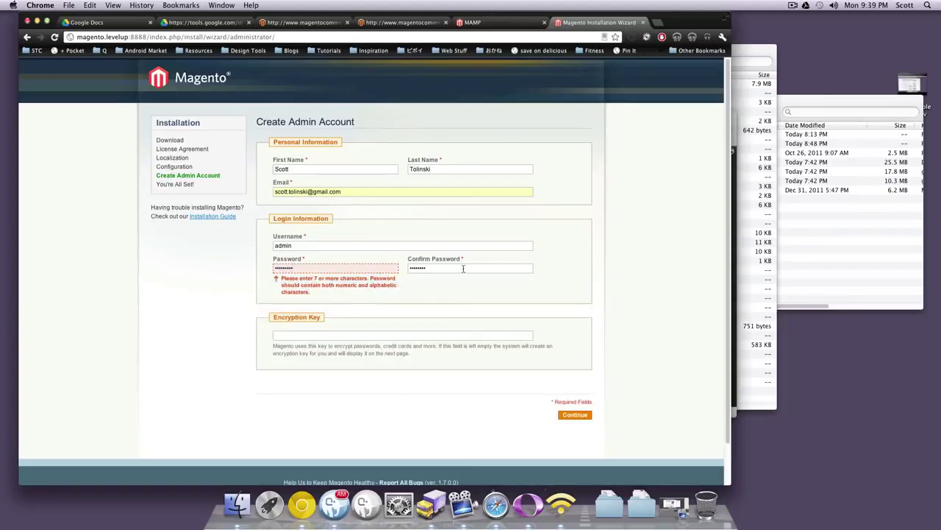
click(572, 415)
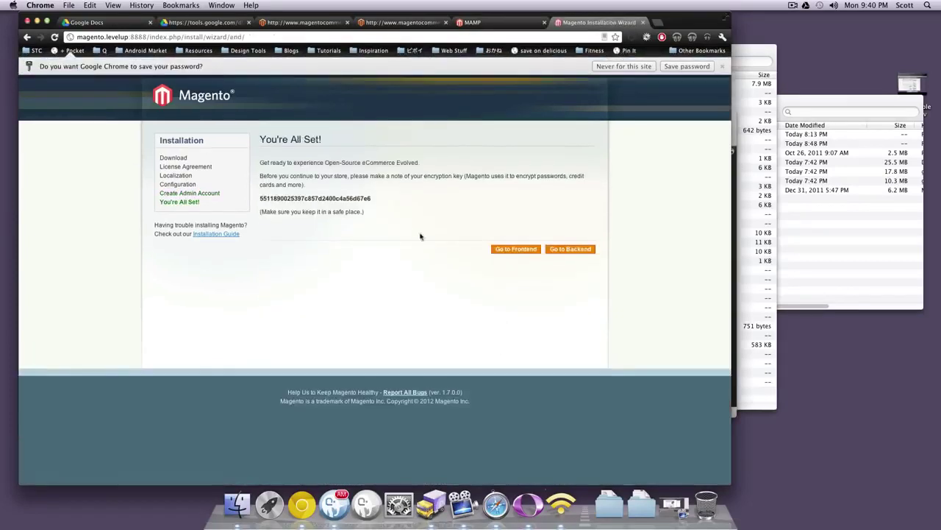
Examine the generated encryption key on the wizard's final page.
drag(383, 204, 358, 199)
double_click(297, 198)
click(331, 198)
double_click(330, 199)
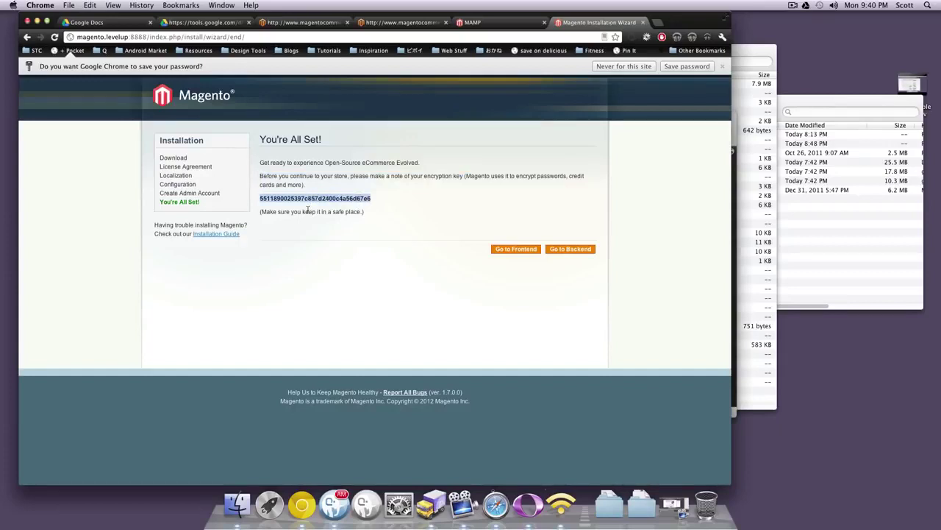
click(453, 188)
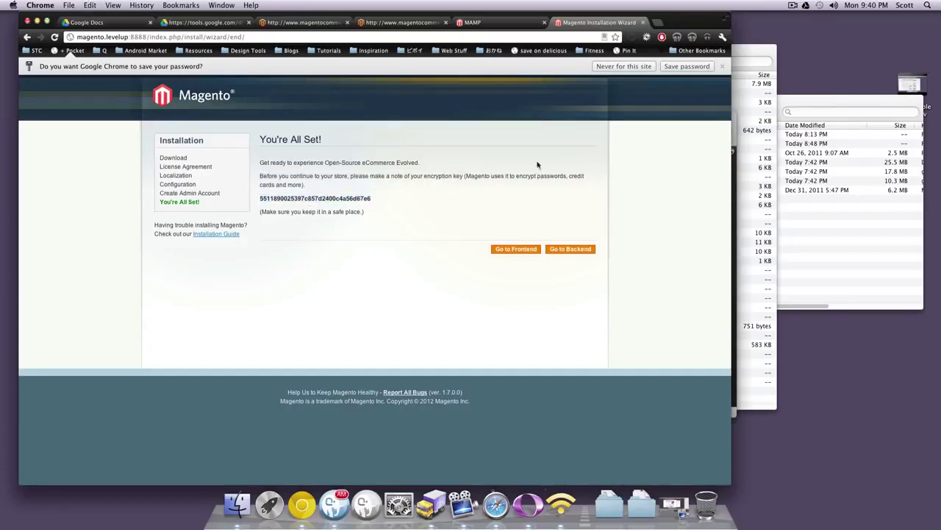
Capture a screenshot of the final wizard page with the encryption key and check the saved image on the desktop.
key(super+shift+3)
click(913, 33)
key(space)
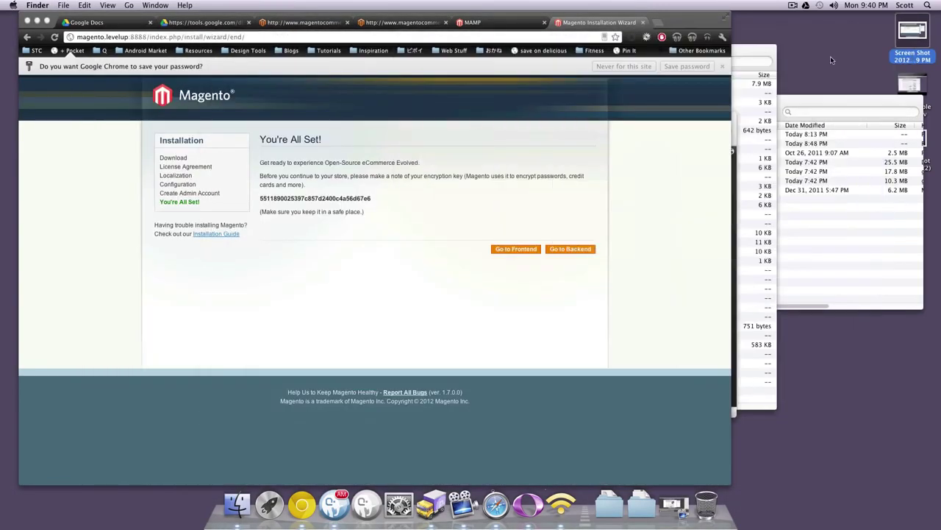
click(463, 200)
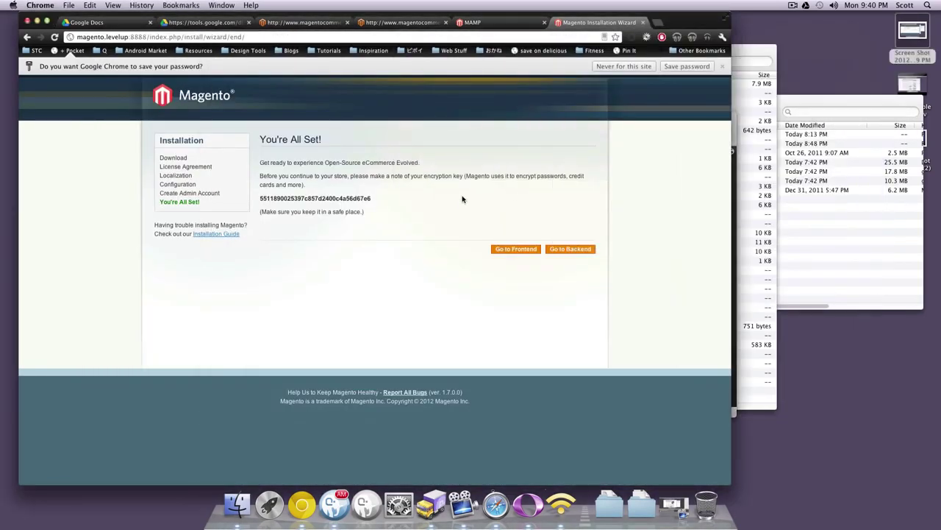
drag(274, 198, 371, 198)
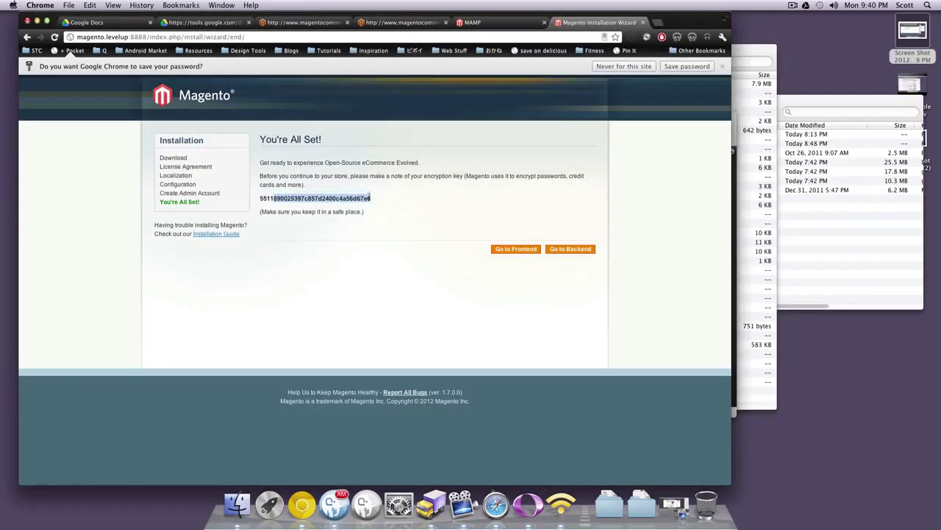
click(392, 197)
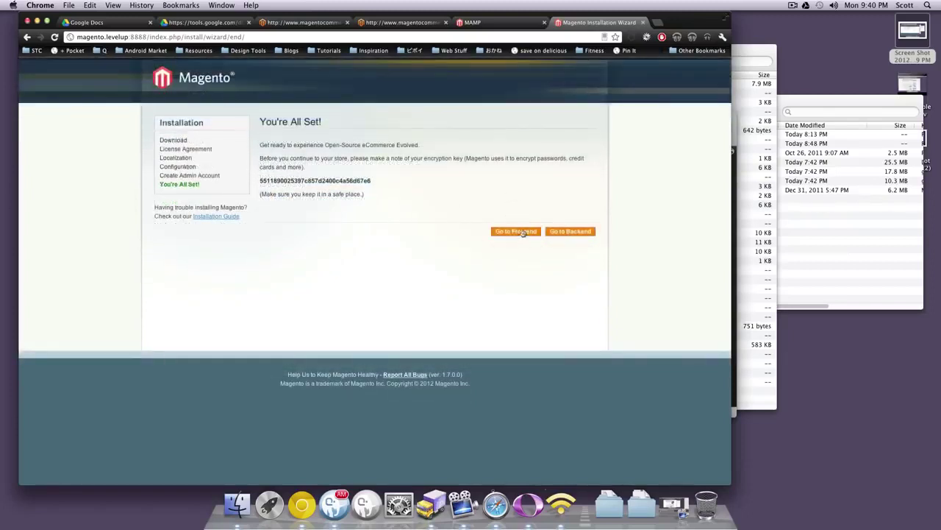
Go to the store's frontend and open the Sony VAIO VGN-TXN27N/B notebook from the Best Selling Products.
click(515, 232)
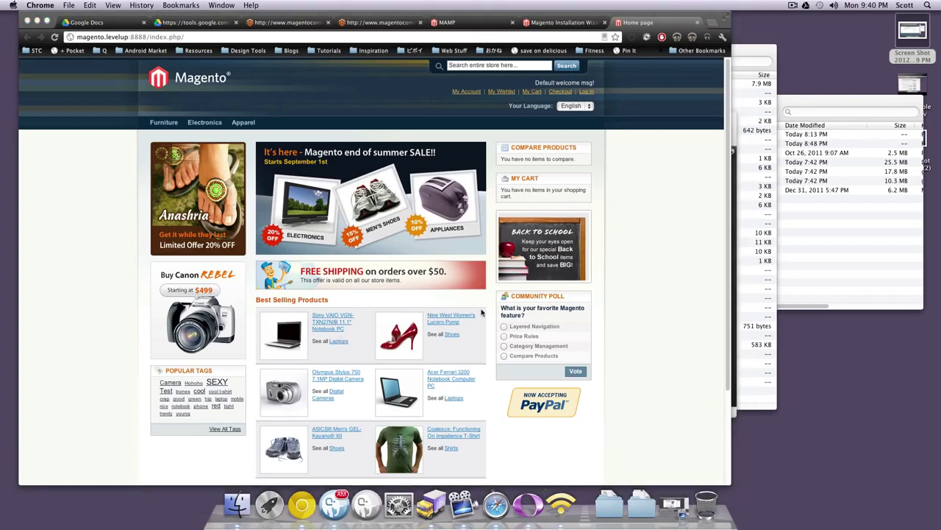
scroll(607, 286, down, 2)
scroll(607, 286, down, 2)
click(338, 264)
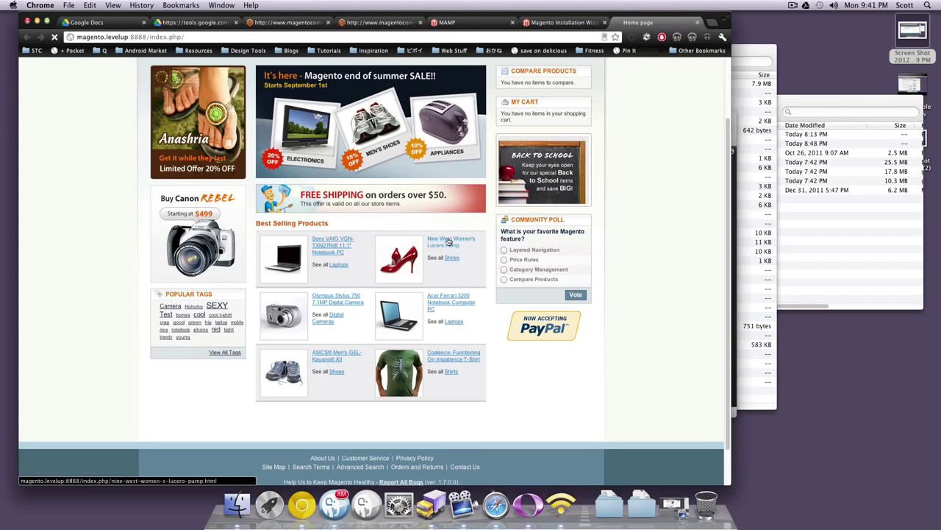
Enlarge the notebook's product image slightly, review its details and additional information, and return to the store's home page.
scroll(308, 272, down, 2)
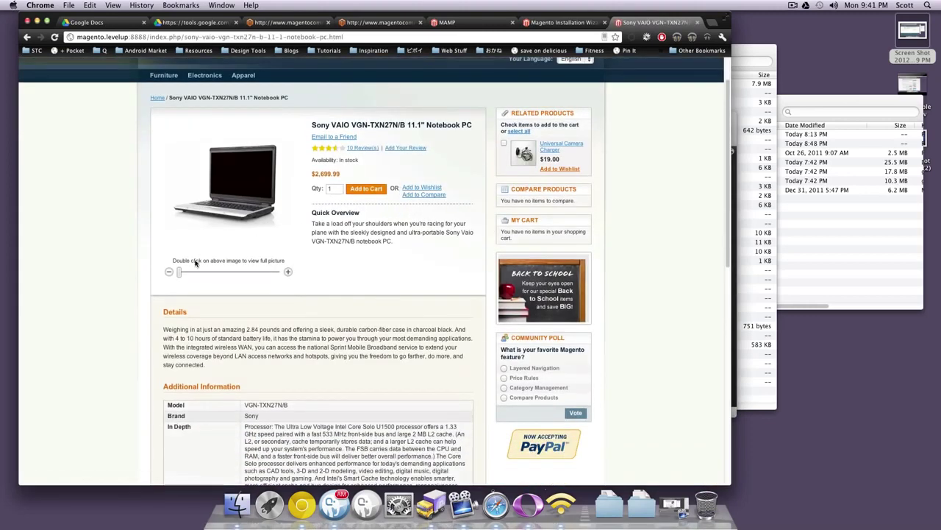
mouse_move(180, 272)
mouse_down()
mouse_move(216, 270)
mouse_move(196, 271)
mouse_up()
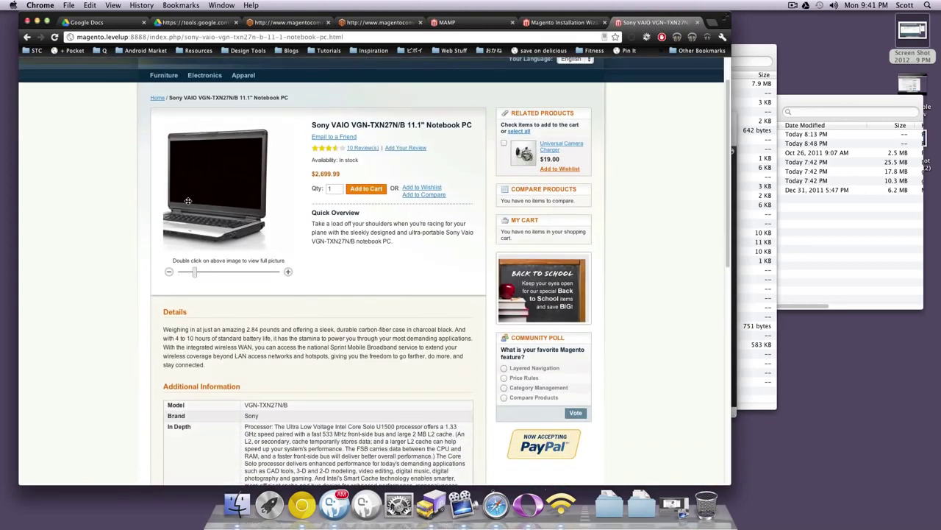
scroll(343, 257, up, 2)
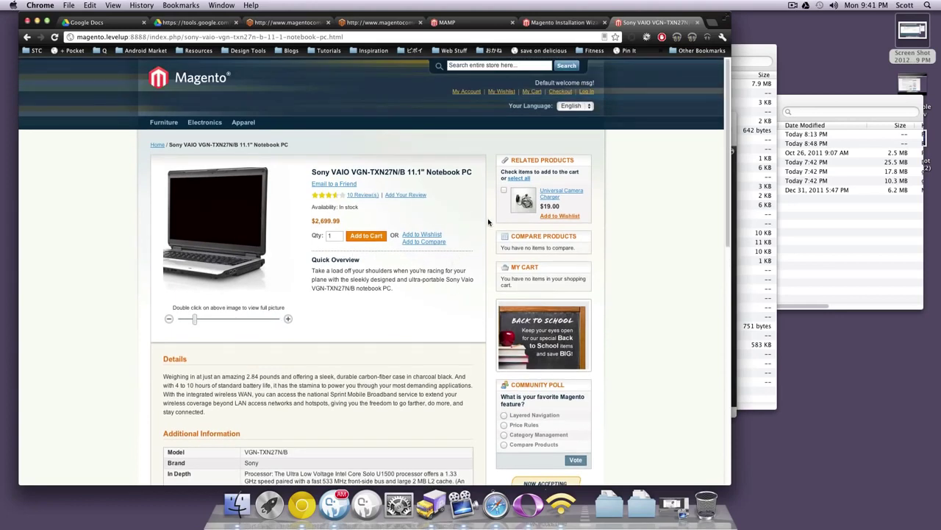
scroll(447, 307, down, 3)
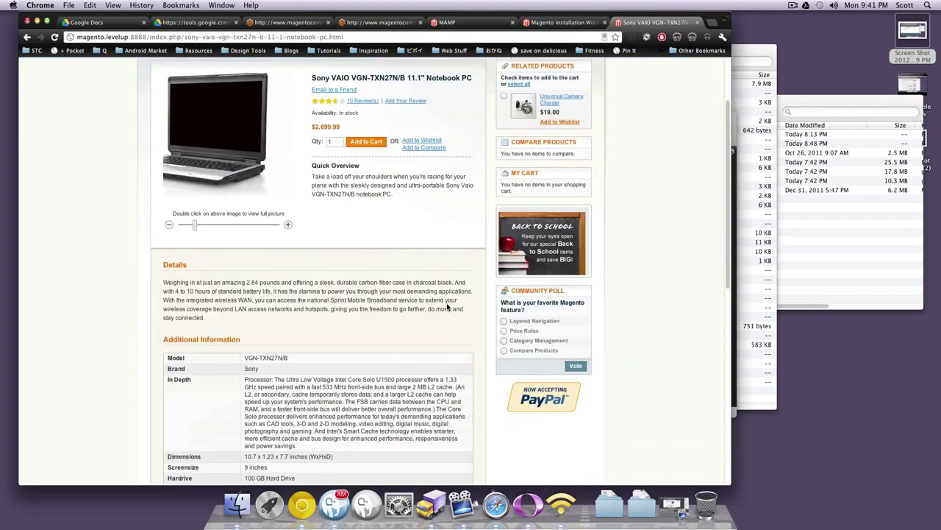
scroll(447, 308, up, 3)
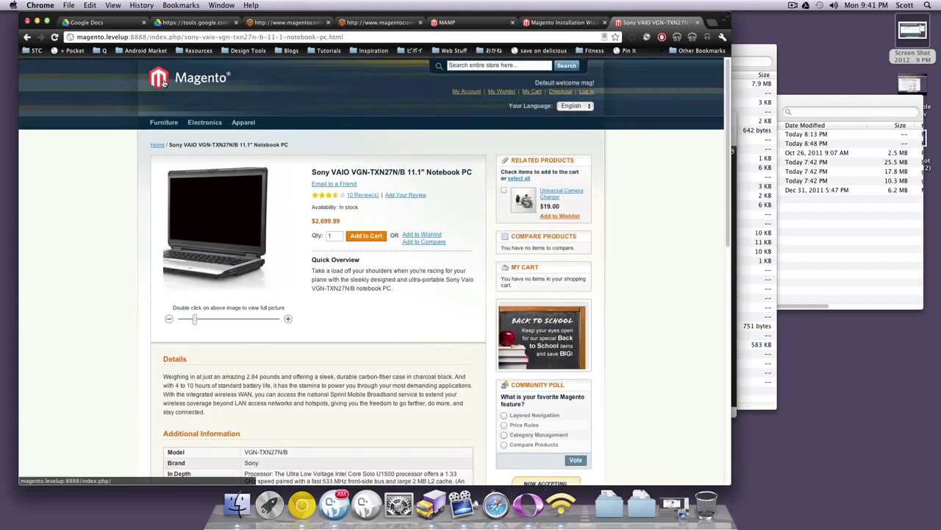
click(164, 84)
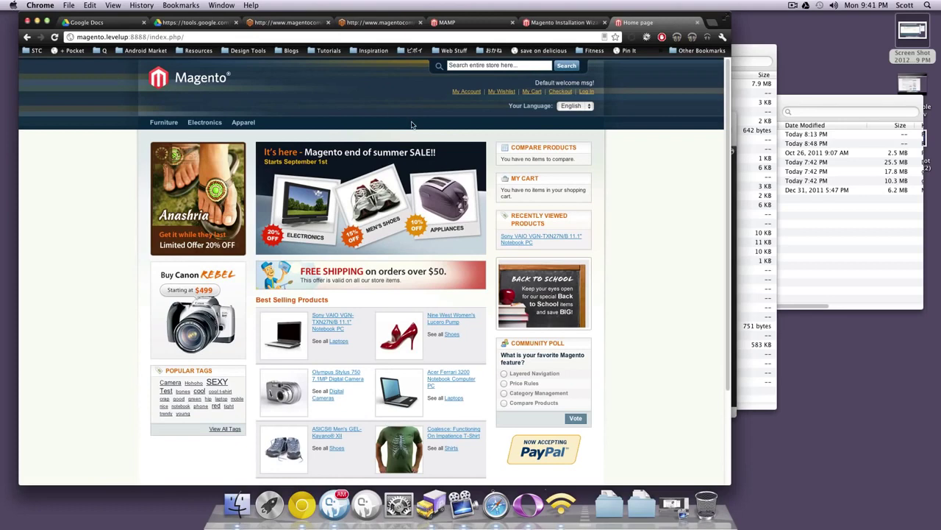